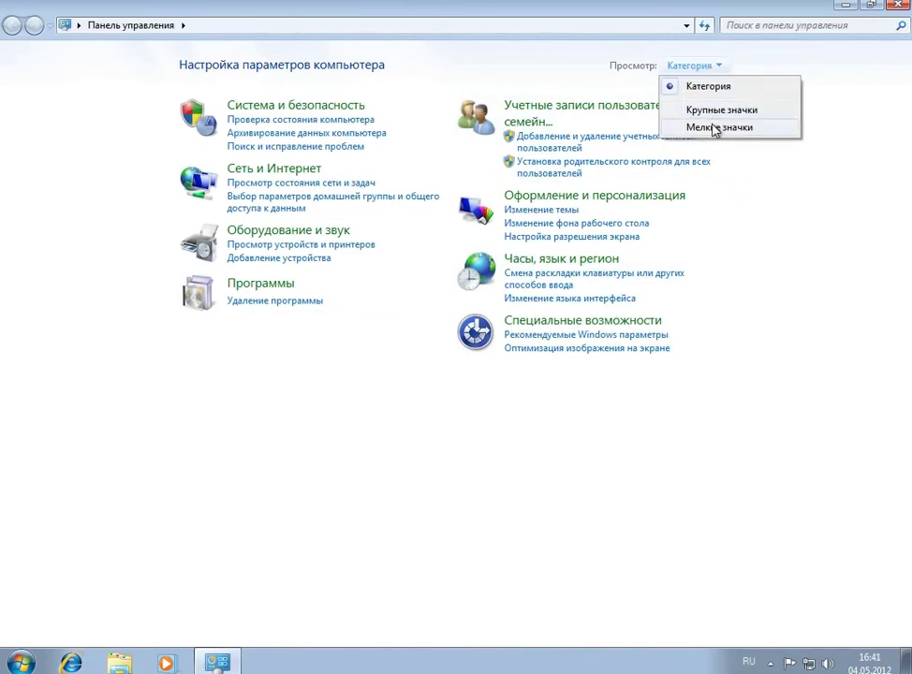
Show the Control Panel items as small icons and open the Windows features list from Программы и компоненты
left_click(717, 128)
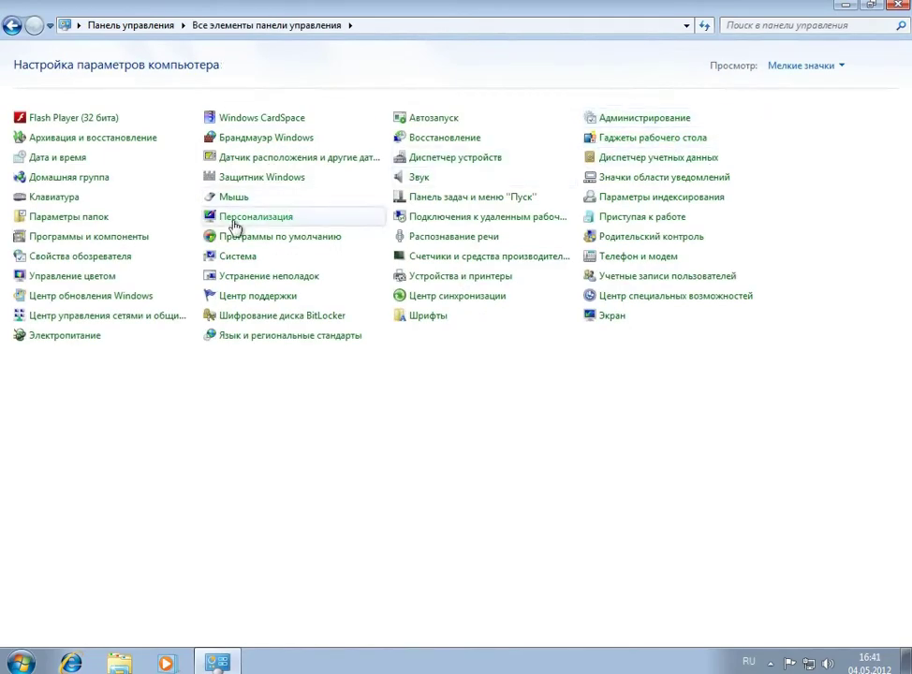
left_click(131, 240)
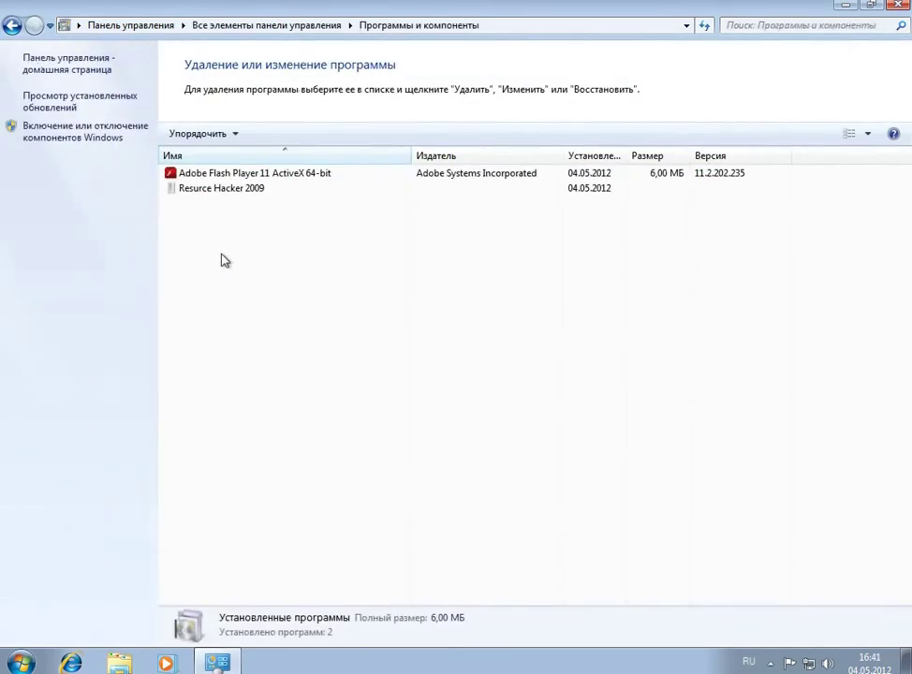
left_click(75, 136)
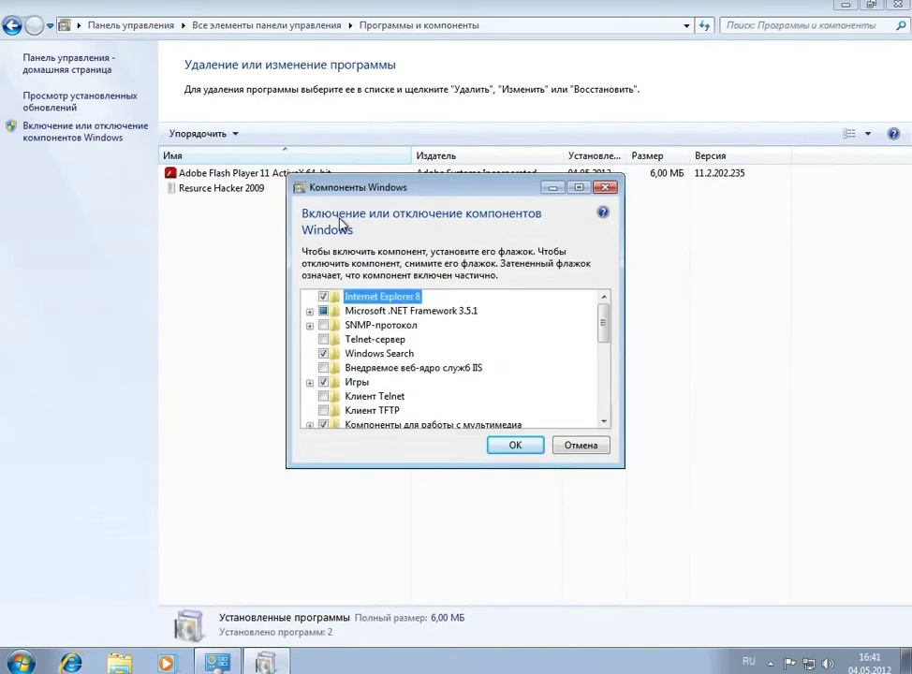
Disable the whole Компоненты для работы с мультимедиа group, accept the warning and apply the Windows feature changes
scroll(421, 323, "down", 2)
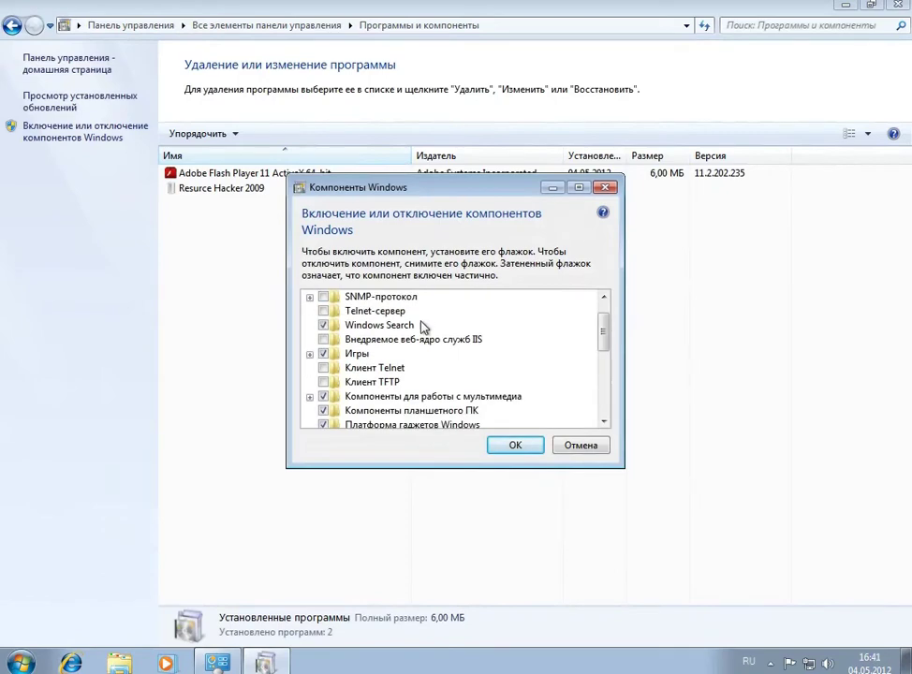
scroll(420, 327, "down", 4)
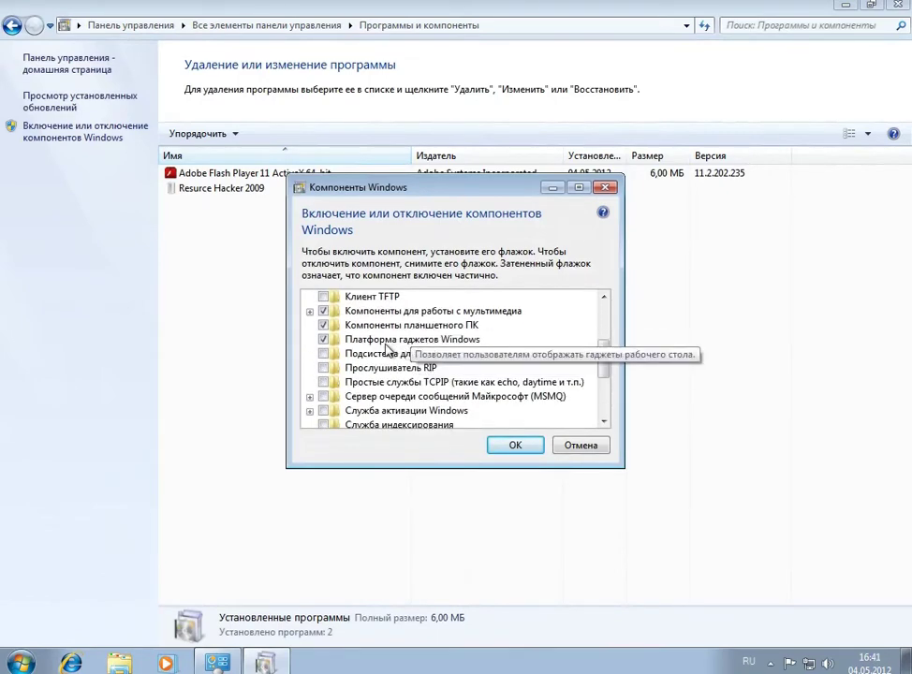
scroll(383, 348, "down", 3)
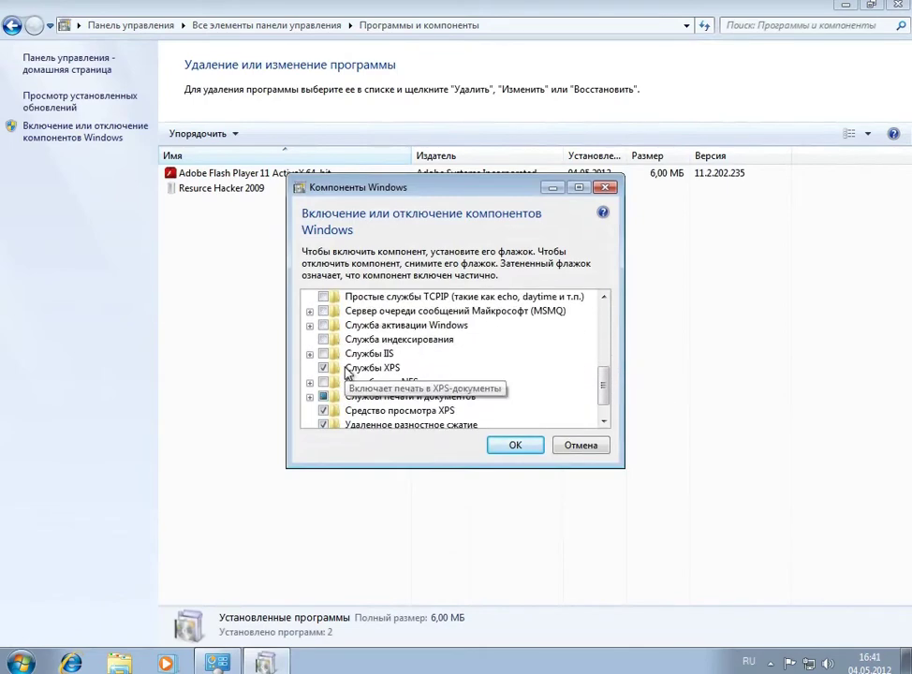
scroll(346, 379, "down", 1)
scroll(417, 399, "up", 4)
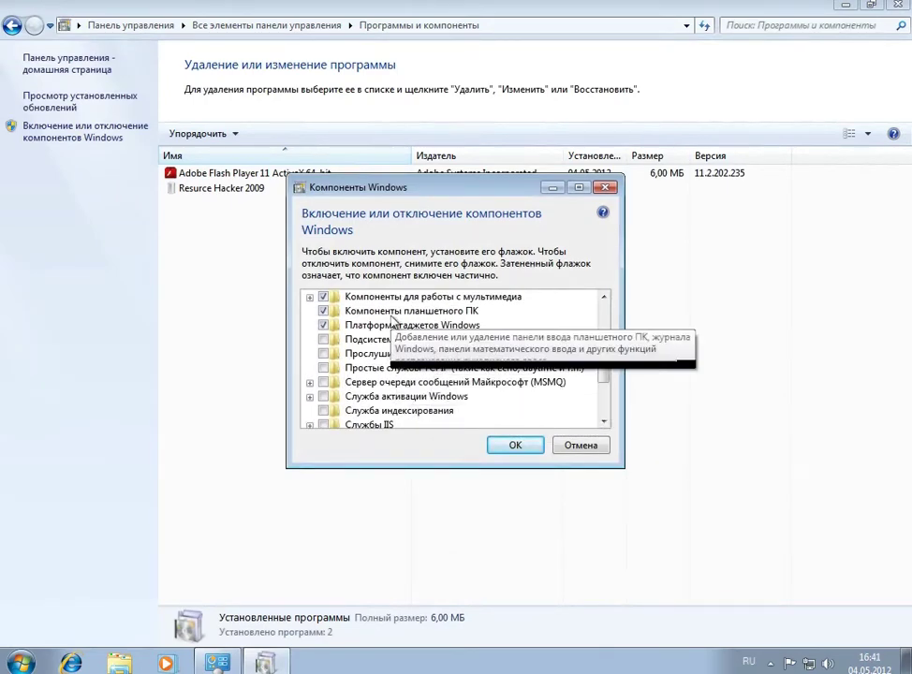
left_click(310, 297)
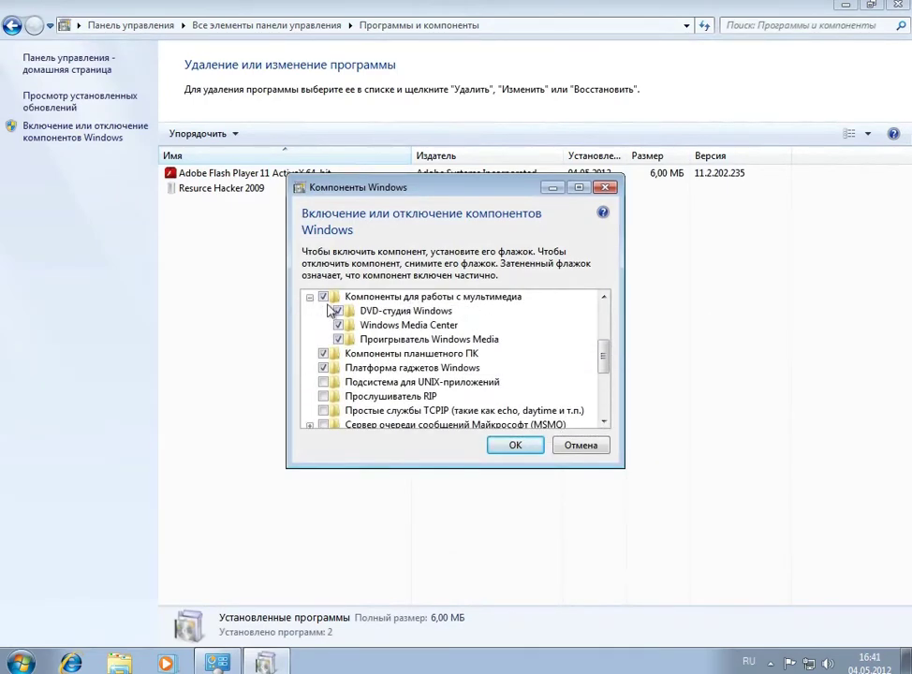
left_click(323, 296)
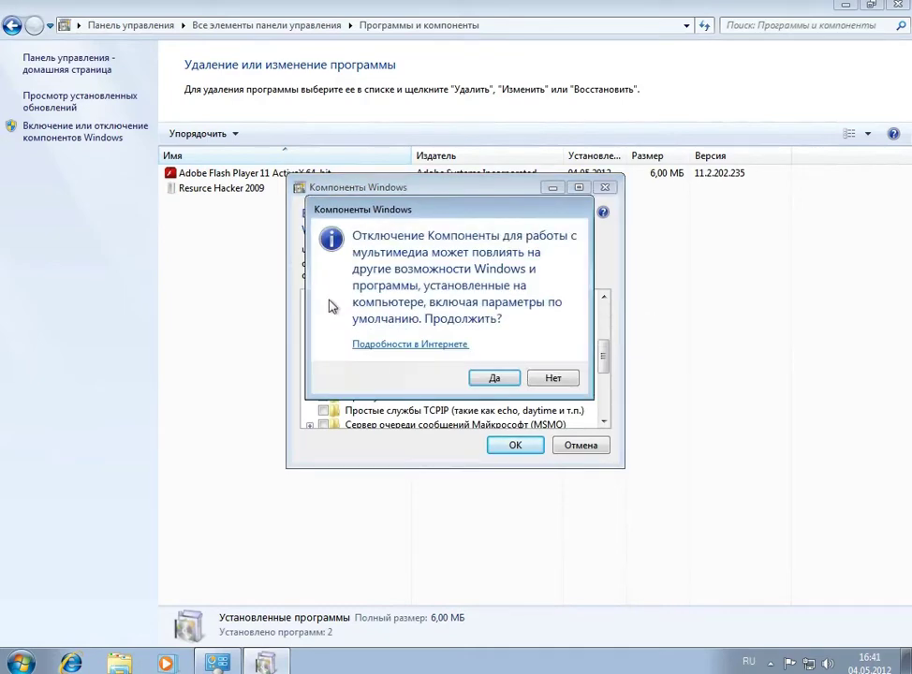
left_click(494, 377)
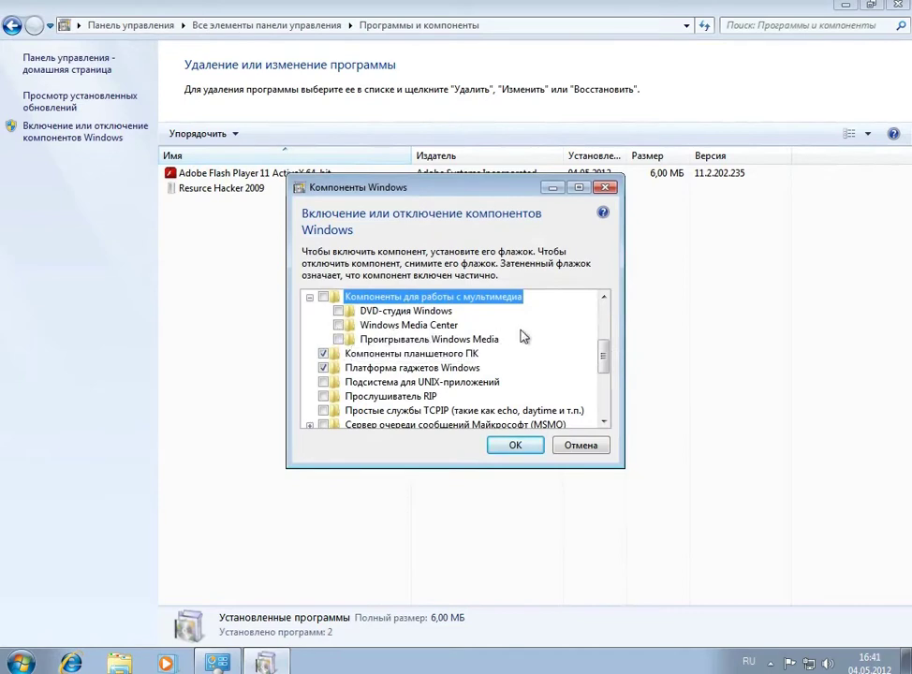
left_click(517, 447)
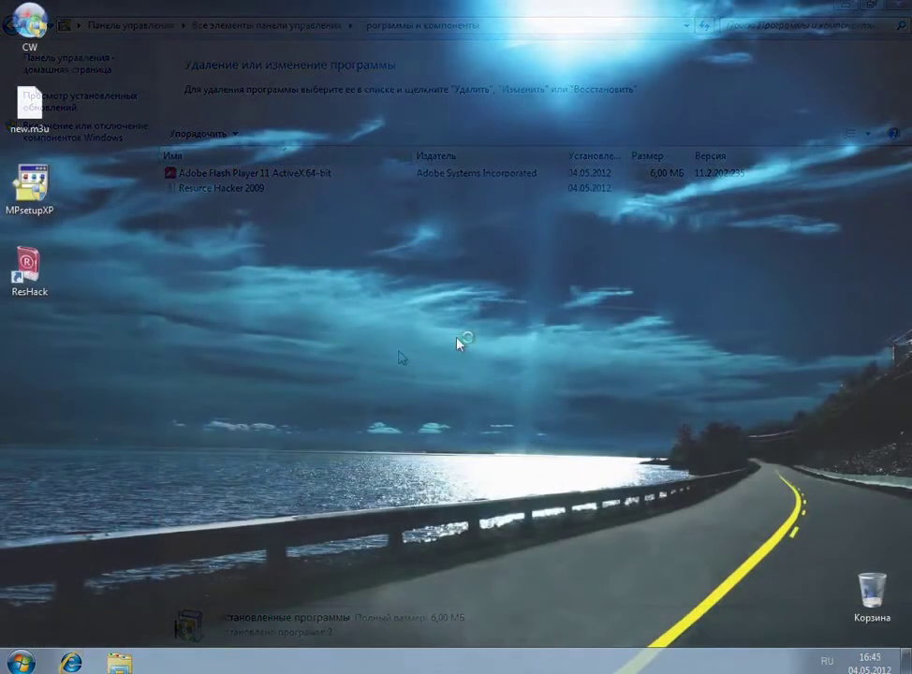
Check the full list of installed programs for remaining media components
left_click_drag(337, 317, 511, 407)
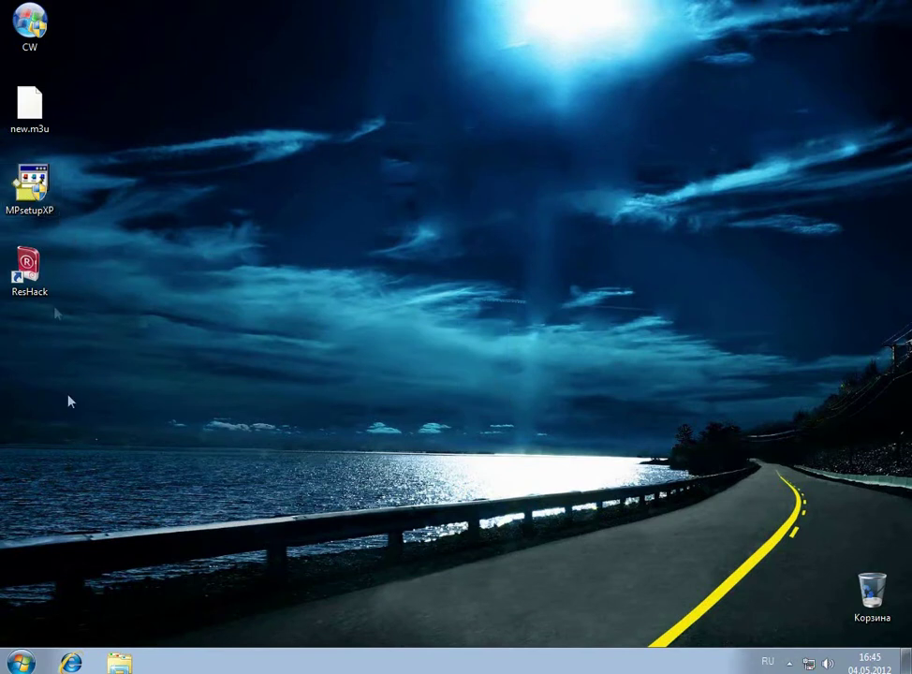
left_click(22, 662)
left_click(47, 594)
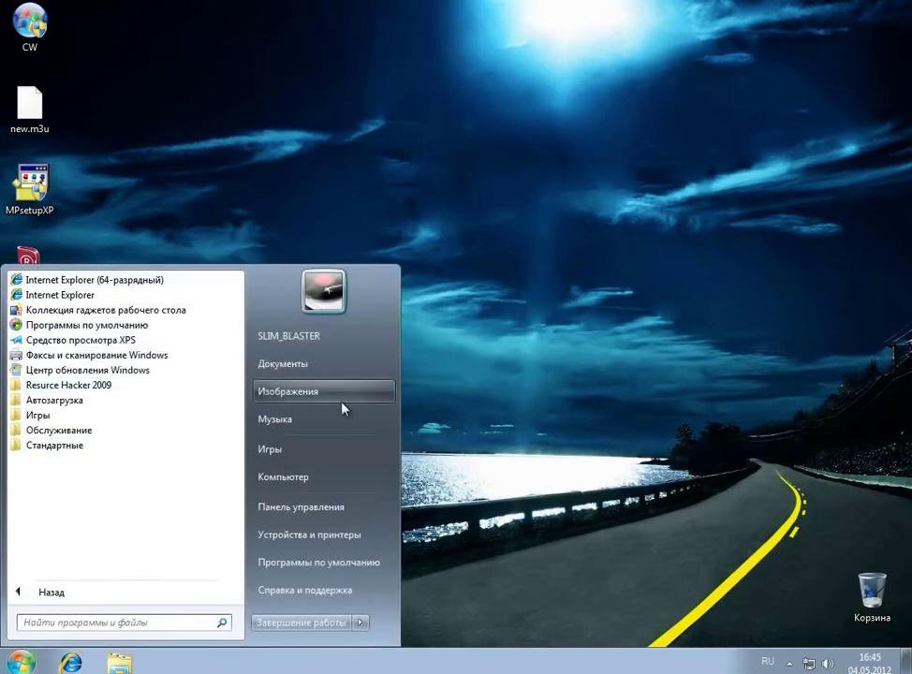
Inspect the Windows Media Player folder in Program Files on drive C:, including its Network Sharing subfolder
left_click(314, 479)
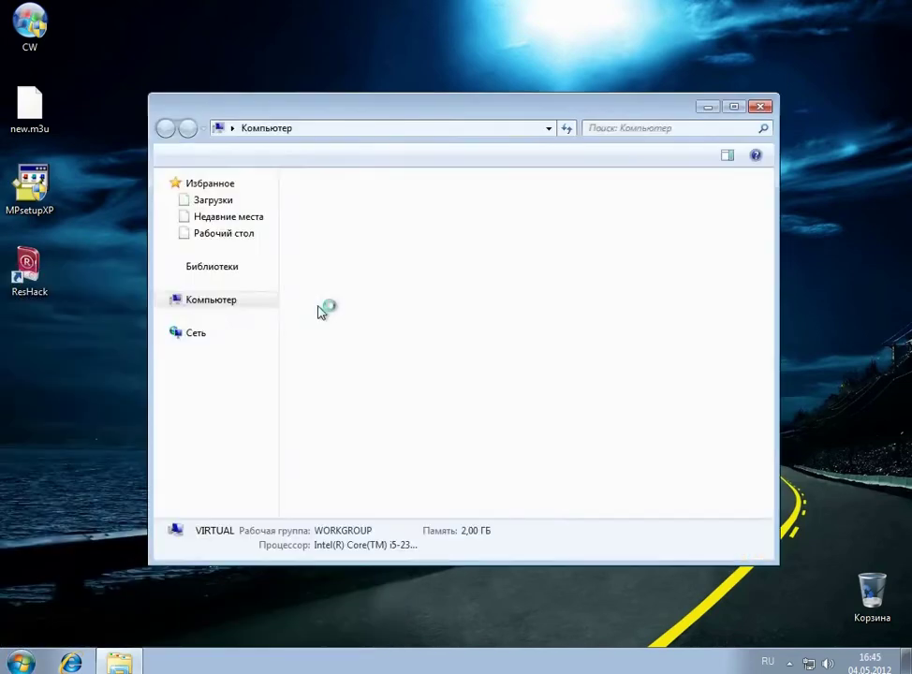
left_click(343, 225)
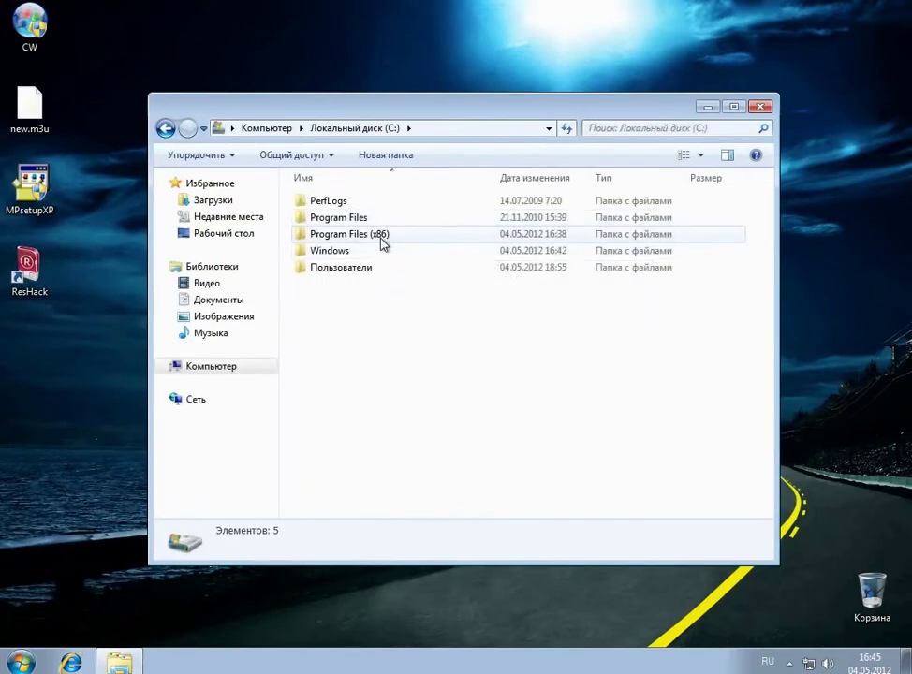
left_click(381, 235)
double_click(375, 221)
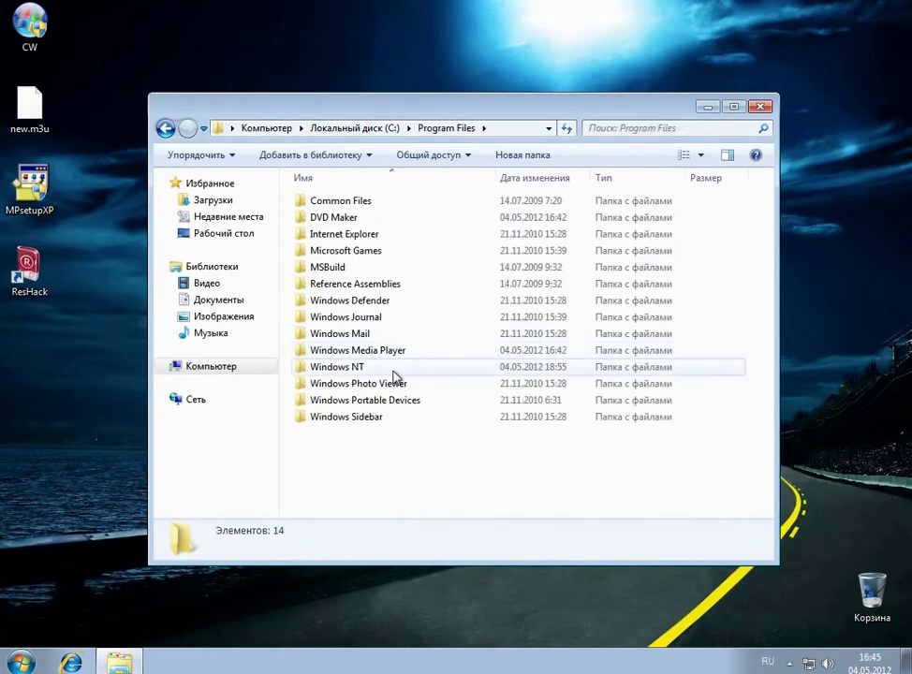
double_click(391, 350)
double_click(371, 204)
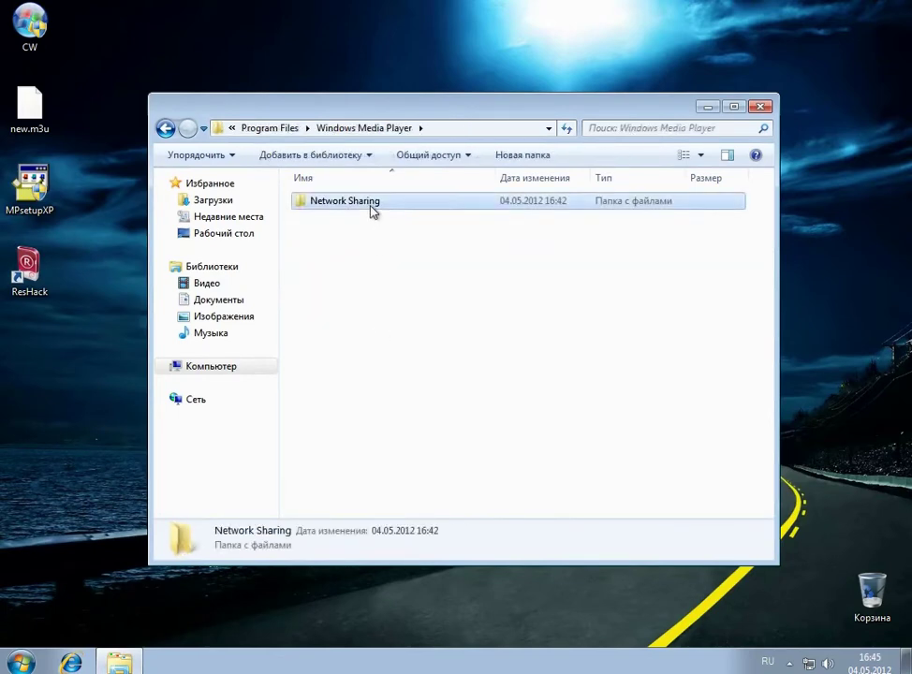
Go back to drive C:, check Program Files (x86) for a Windows Media Player folder and close the window
left_click(281, 129)
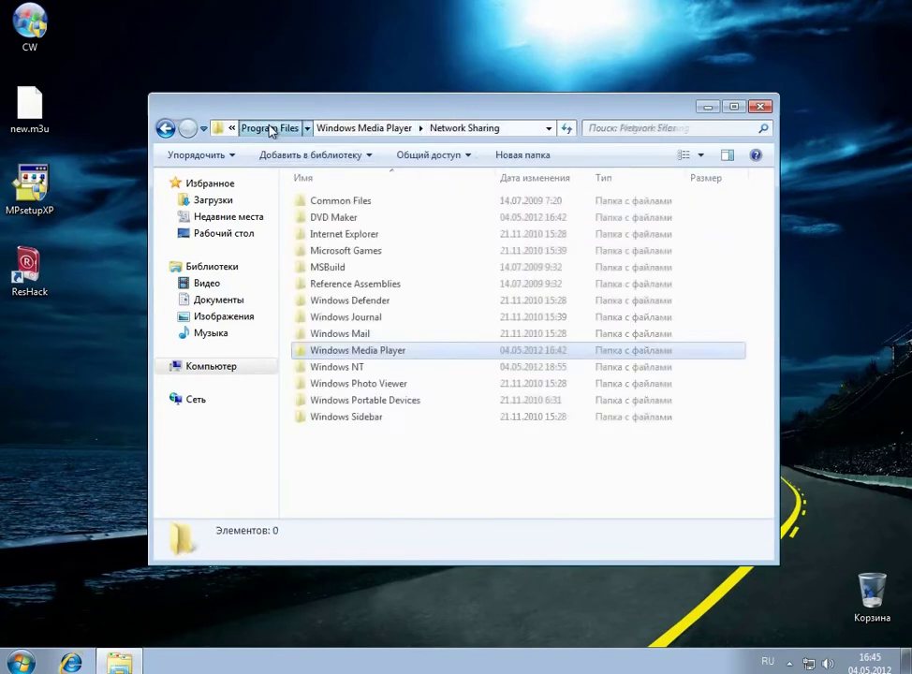
left_click(354, 127)
double_click(359, 236)
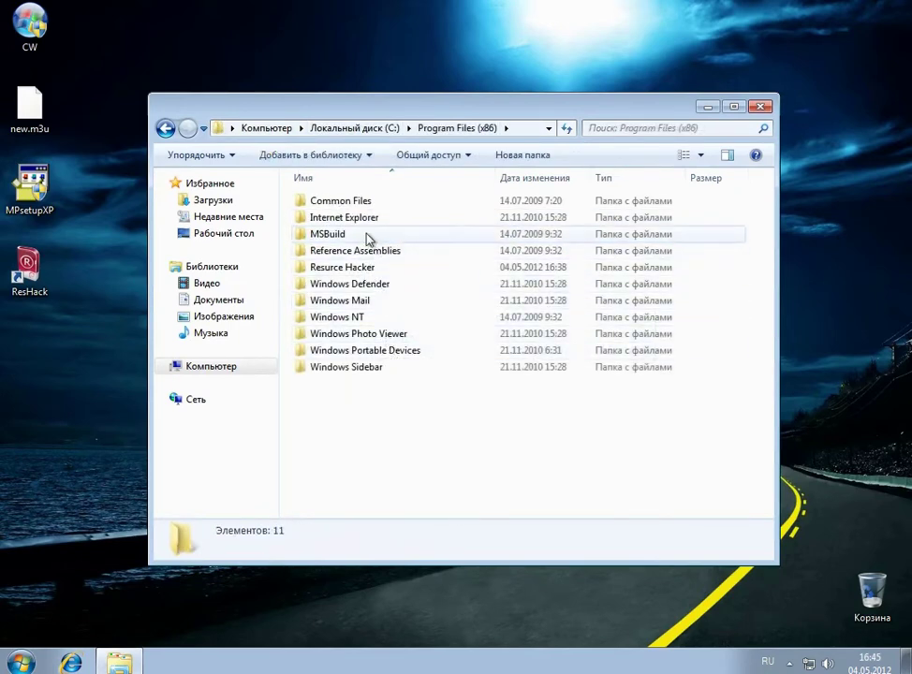
key("alt+F4")
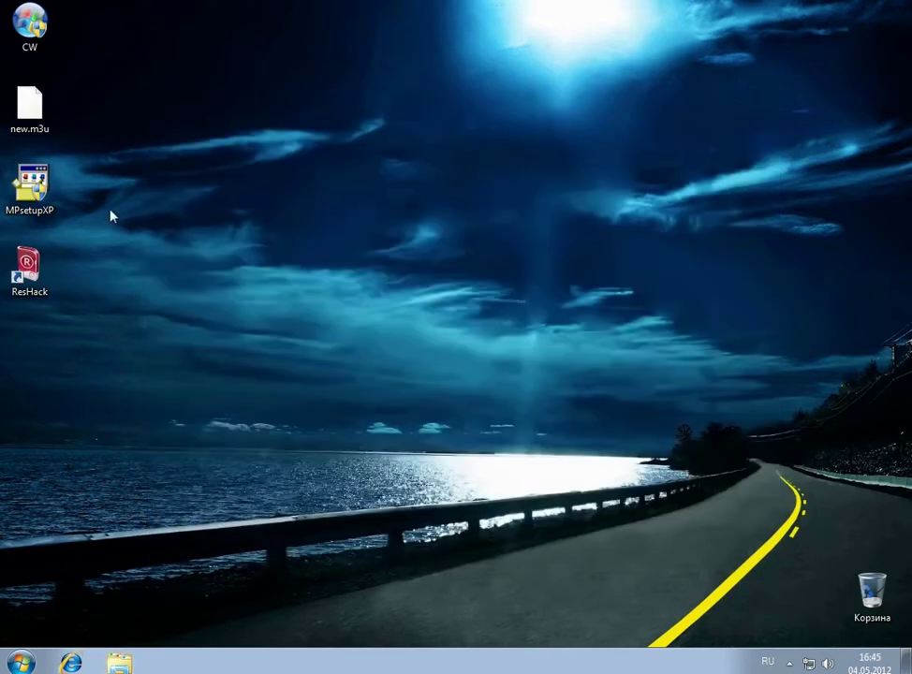
Run the MPsetupXP installer from the desktop and allow it to make changes to the computer
double_click(34, 193)
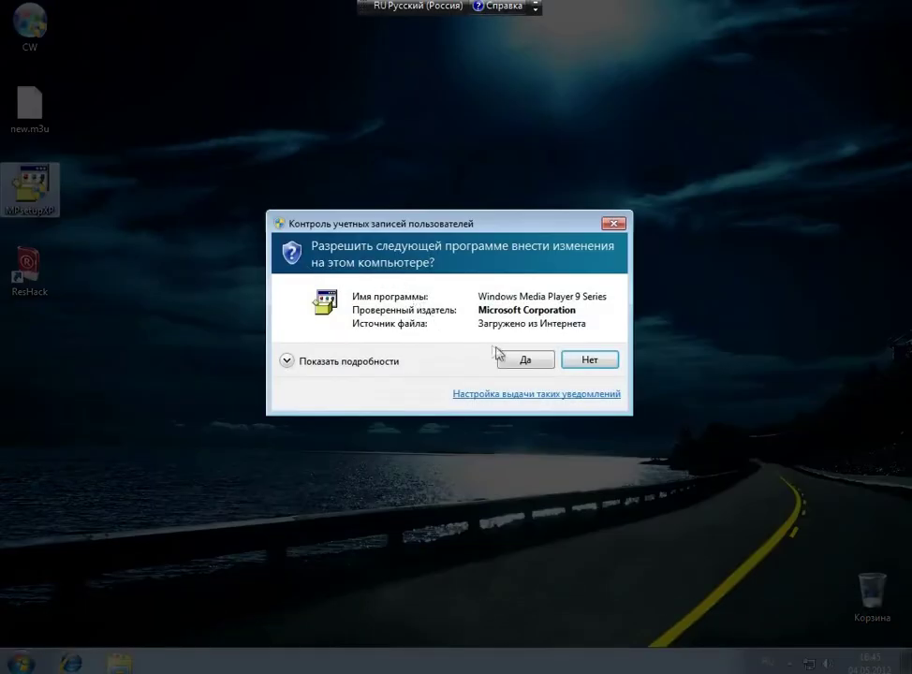
left_click(522, 360)
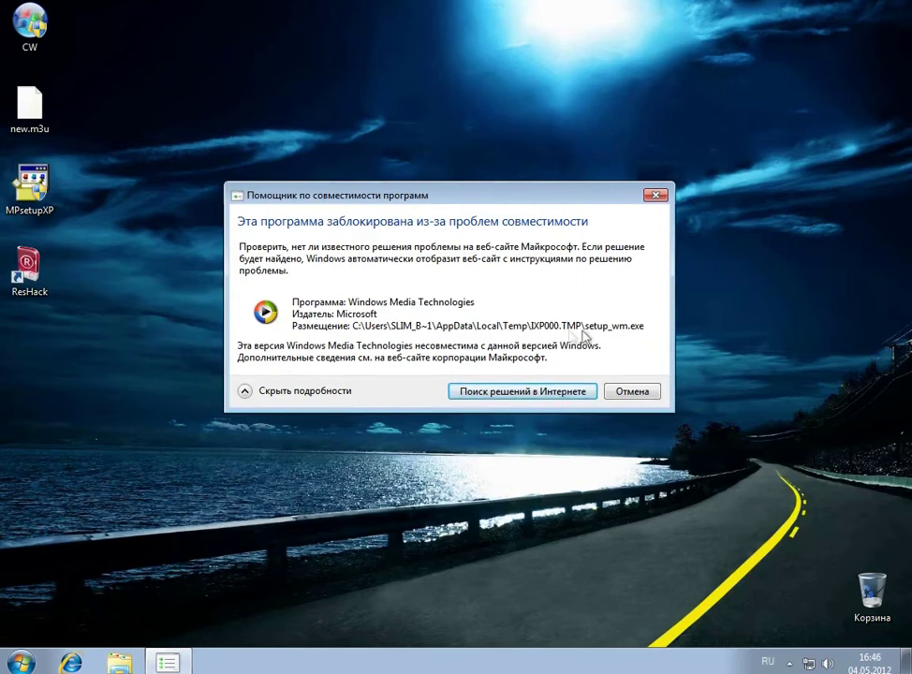
Browse drive C: to the current account's profile folder inside Пользователи, leaving the compatibility message open
left_click(21, 662)
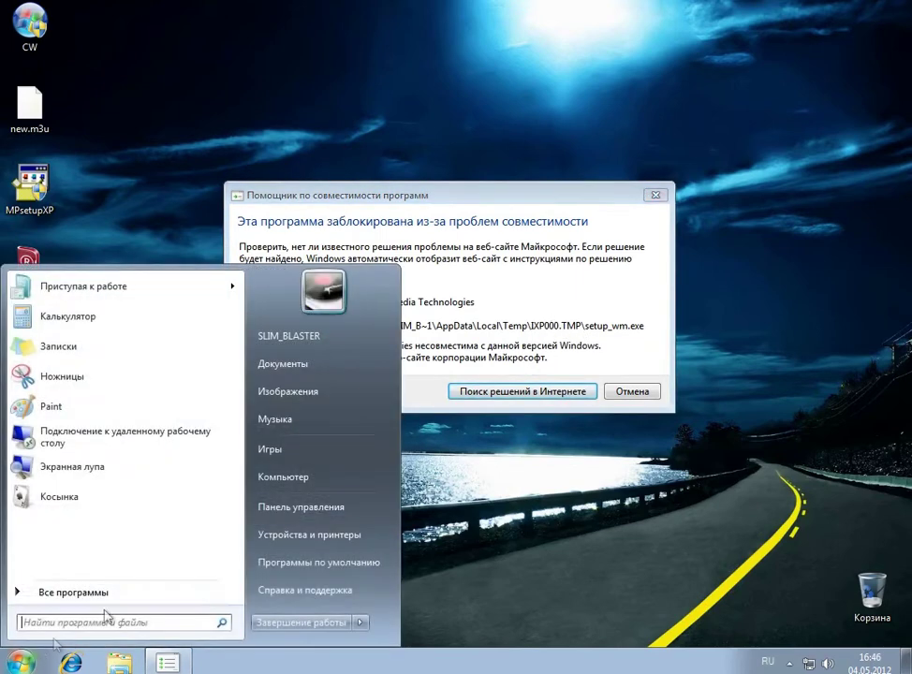
left_click(286, 479)
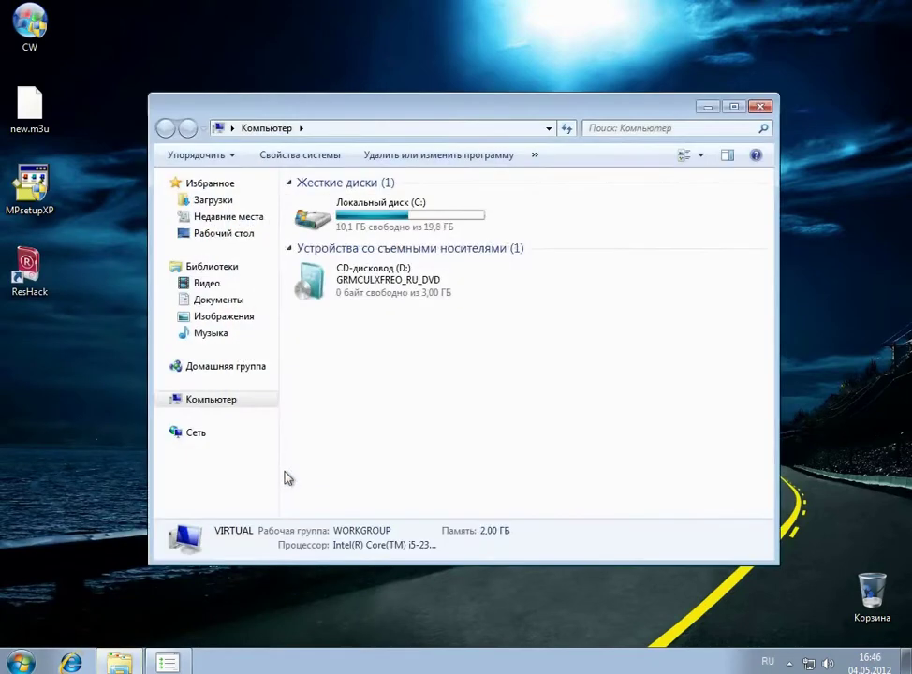
double_click(356, 230)
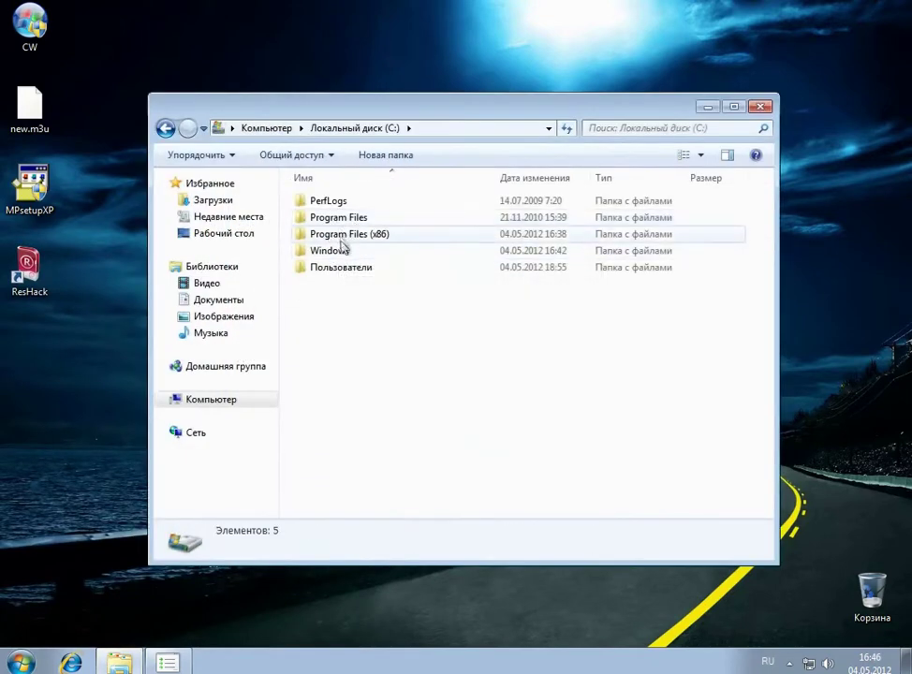
double_click(342, 269)
double_click(352, 203)
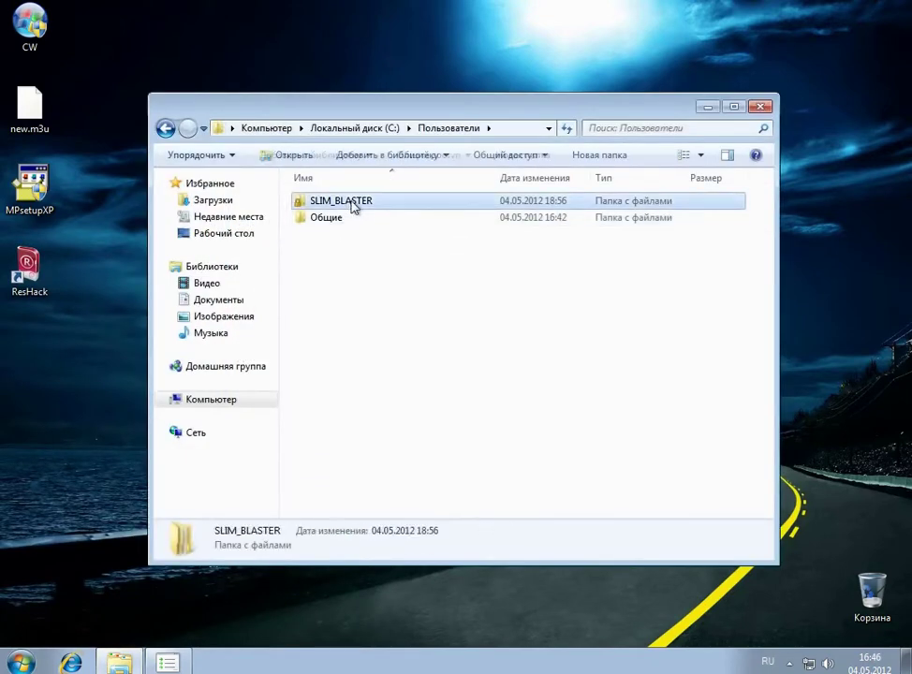
Go to the hidden AppData folder of the profile by appending \Appdata to the current path
left_click(500, 128)
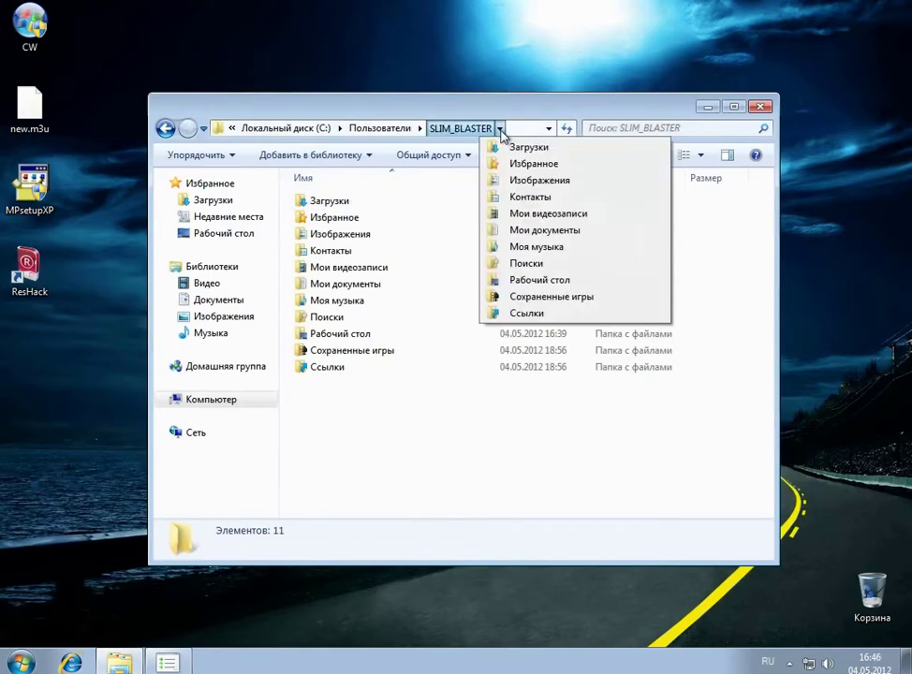
left_click(527, 131)
left_click(527, 129)
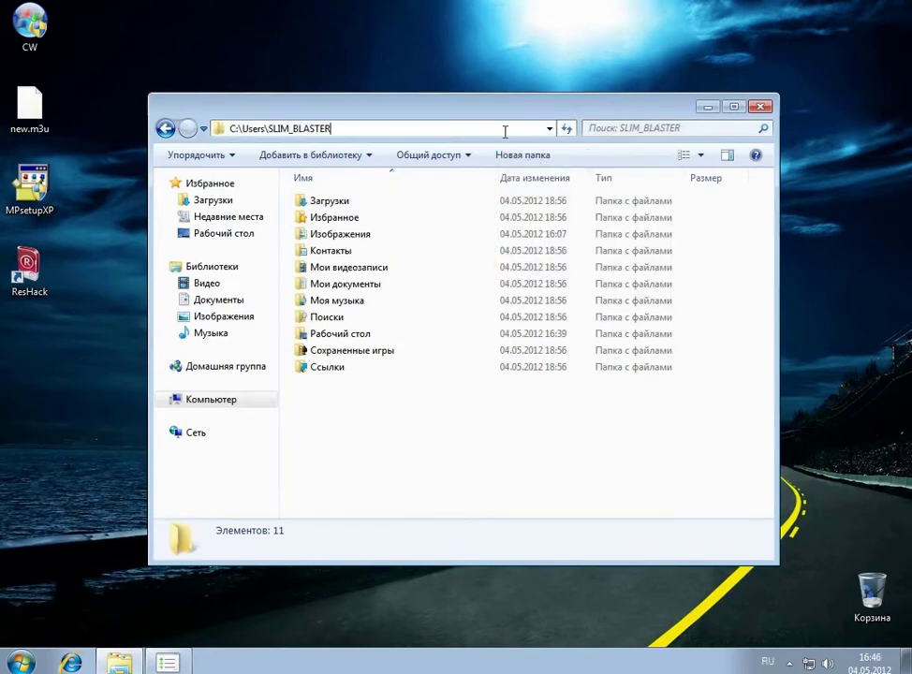
type("\\")
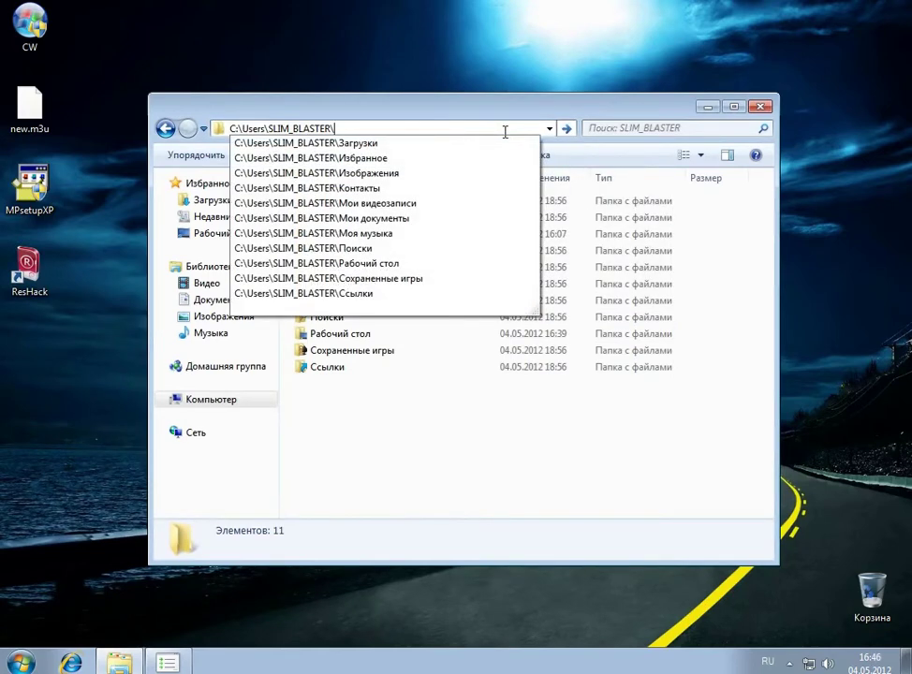
key("alt+shift")
type("Appda")
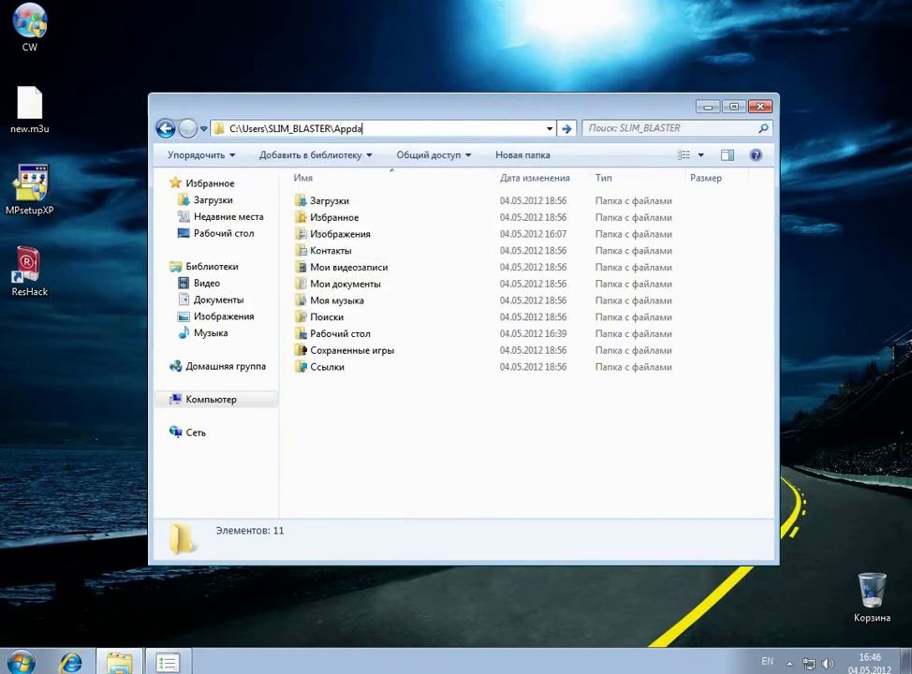
type("ta")
key("Return")
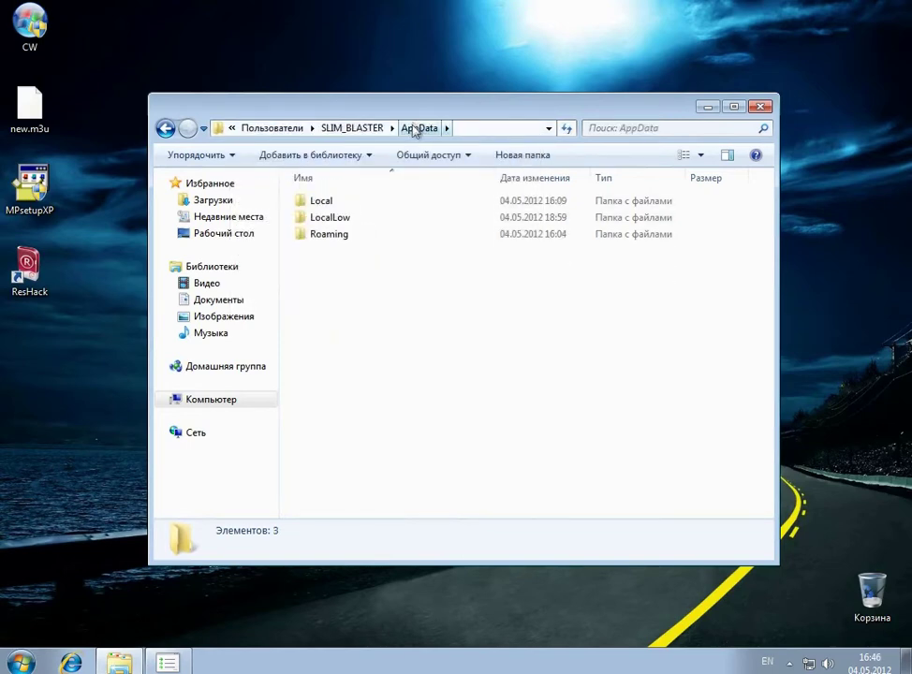
Open the installer's extracted files in Local\Temp\IXP000.TMP
left_click(320, 203)
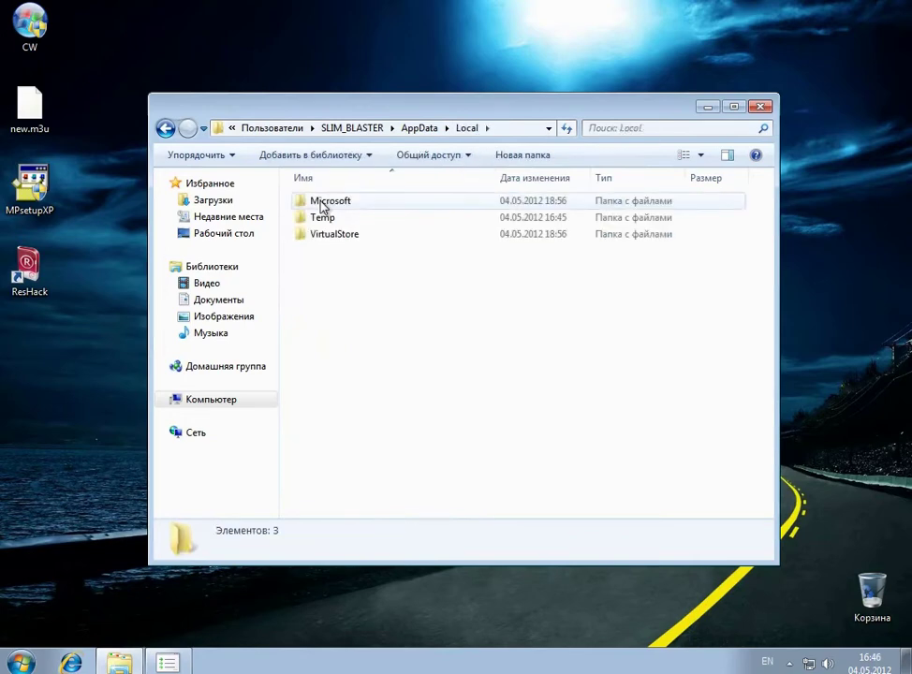
double_click(332, 220)
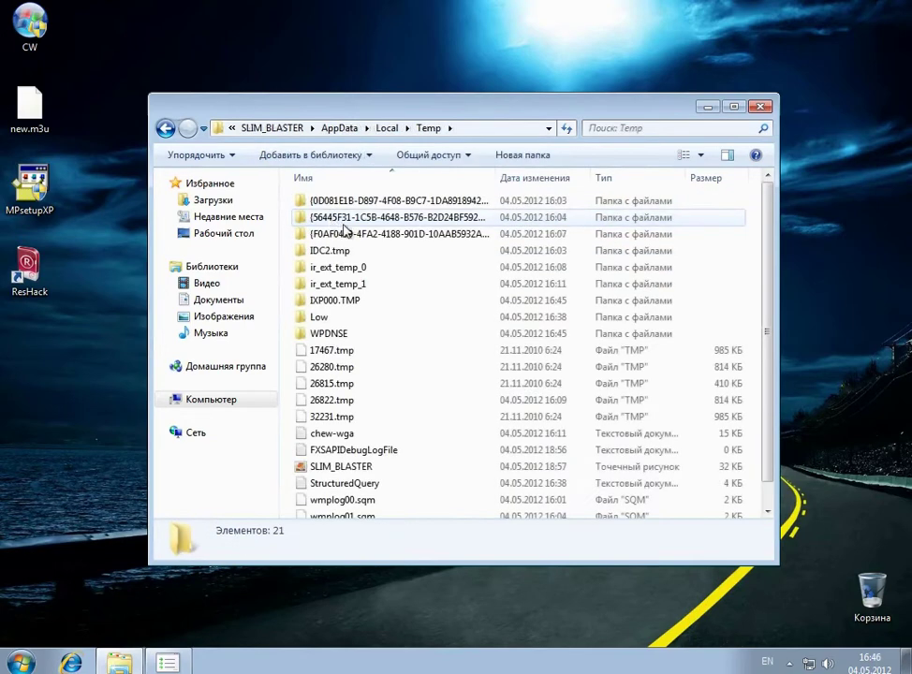
left_click(342, 307)
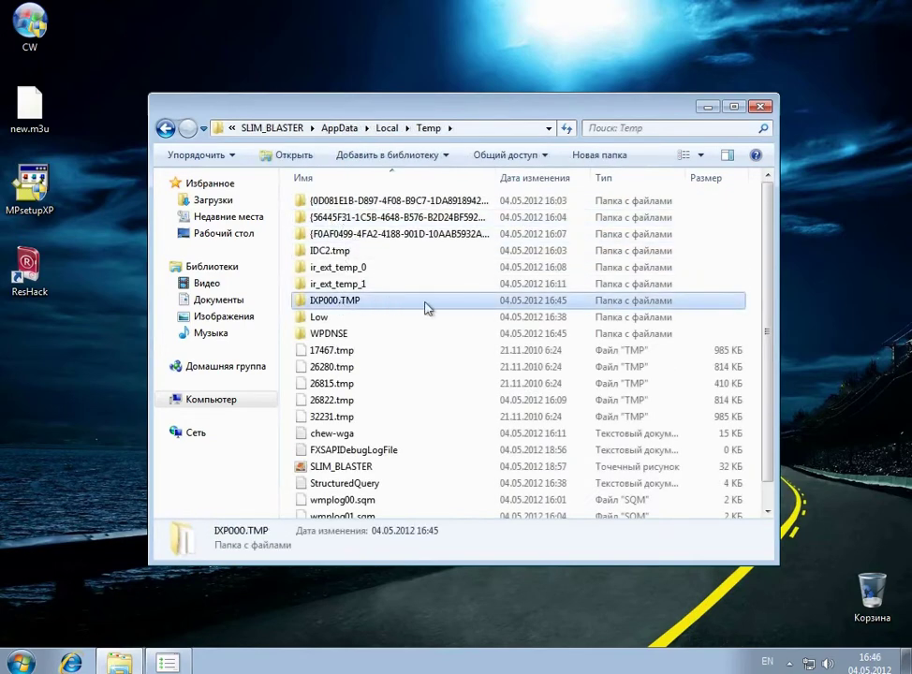
double_click(369, 302)
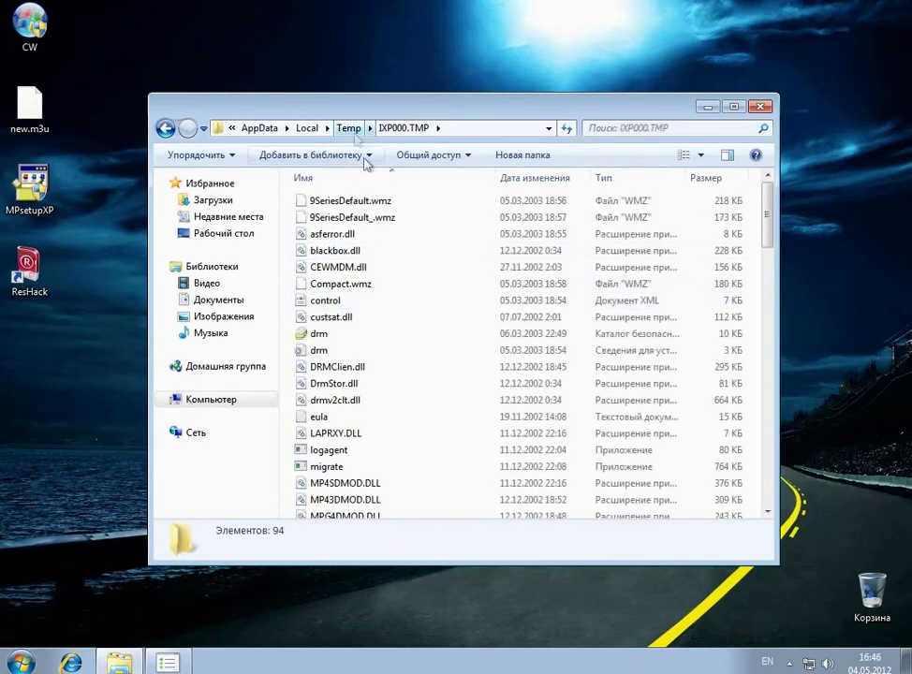
Copy all of the installer's extracted files in the IXP000.TMP folder
scroll(411, 330, "down", 20)
scroll(411, 336, "down", 2)
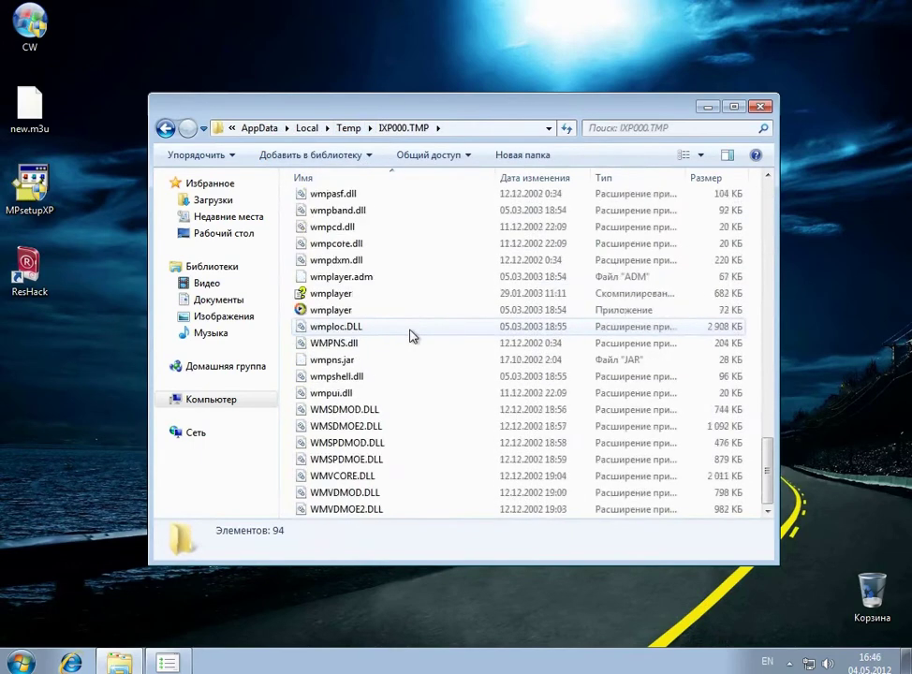
key("ctrl+a")
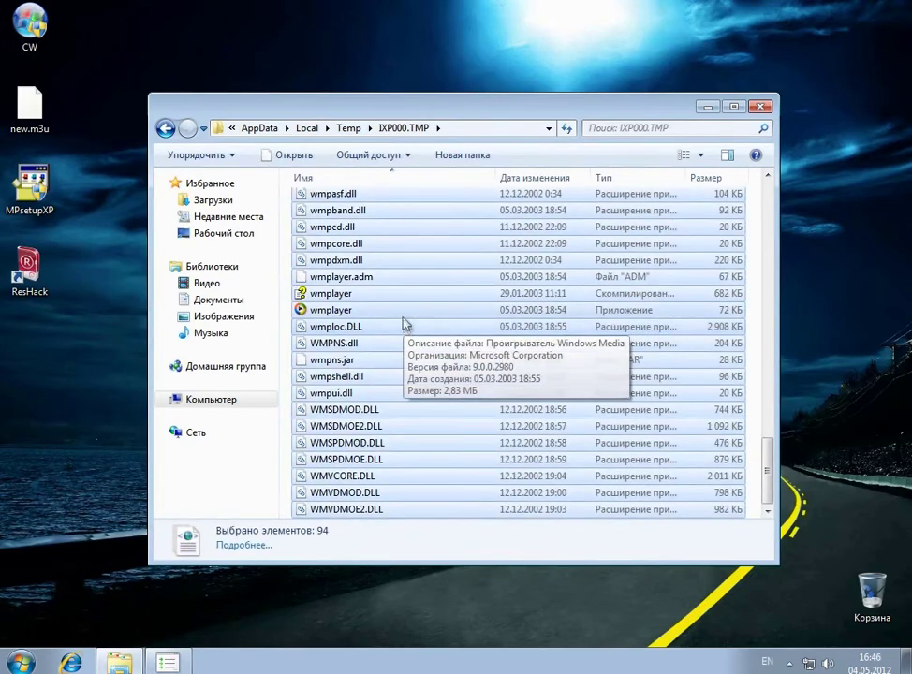
right_click(404, 323)
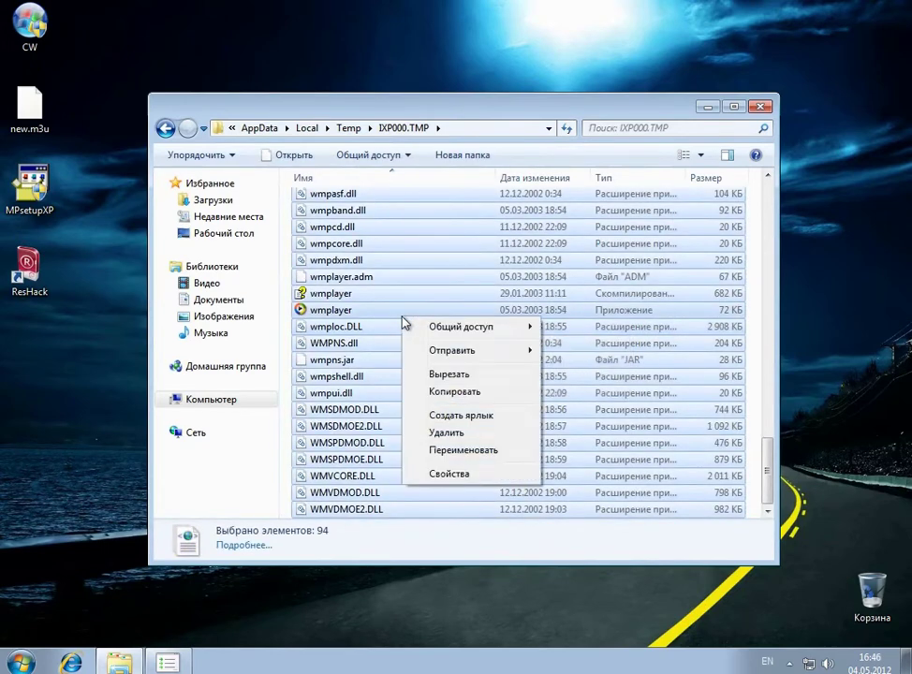
left_click(513, 400)
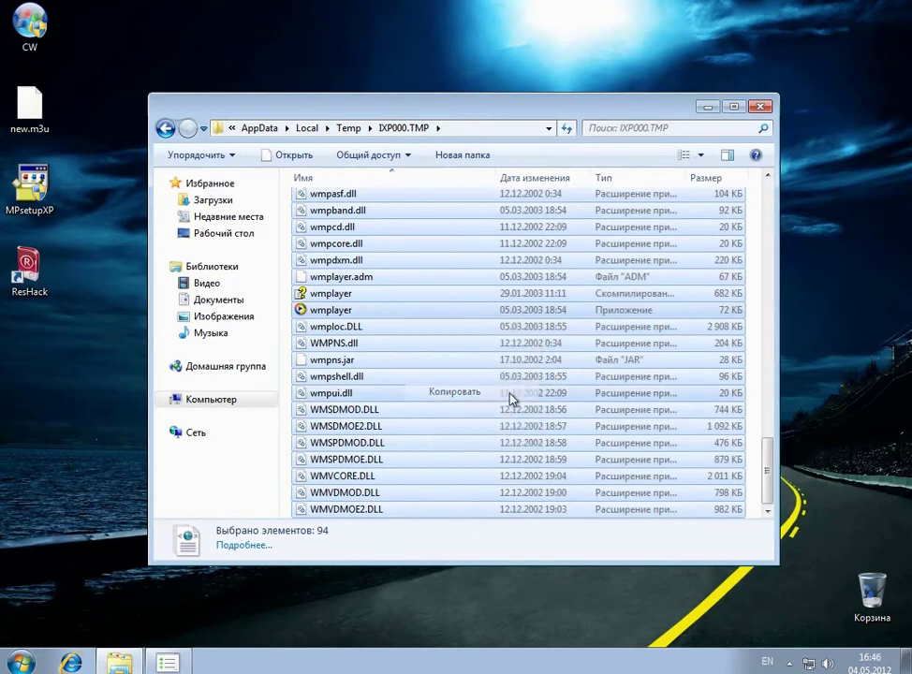
Create a folder named Новая папка on the desktop and paste the copied installer files into it
left_click(54, 349)
right_click(49, 340)
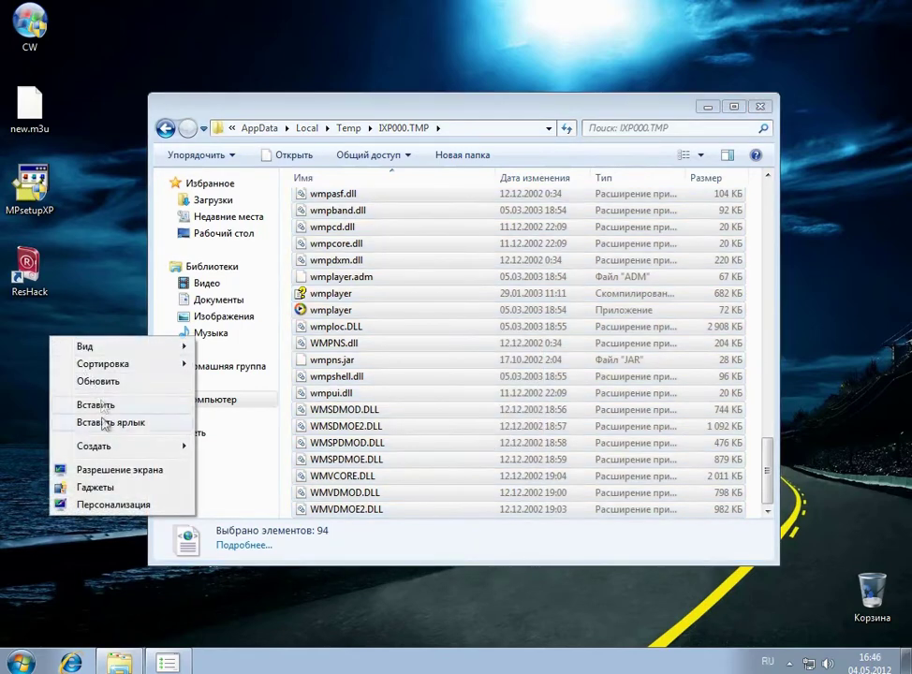
mouse_move(105, 456)
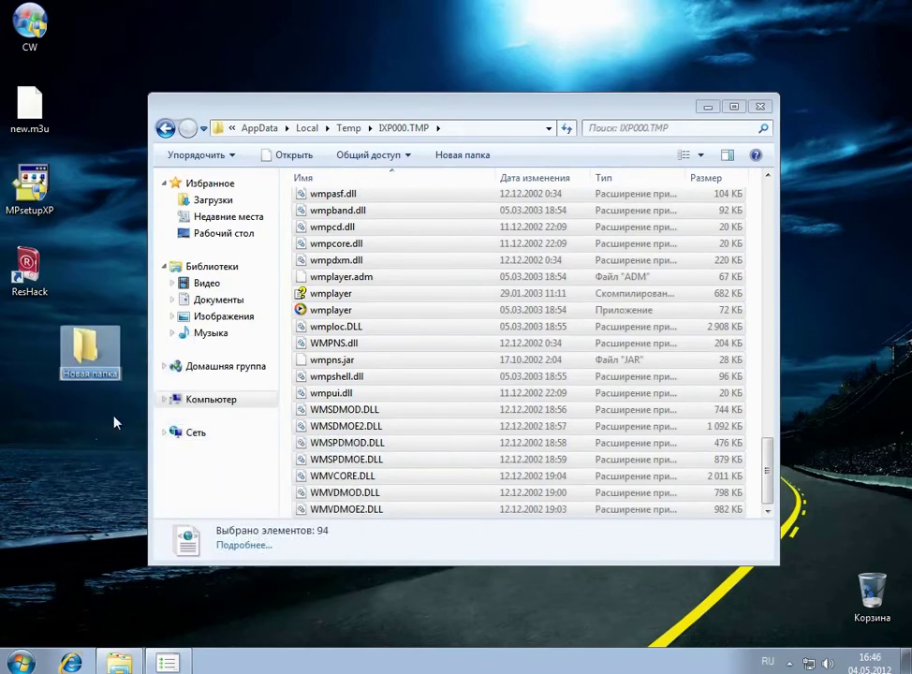
left_click(95, 360)
double_click(95, 360)
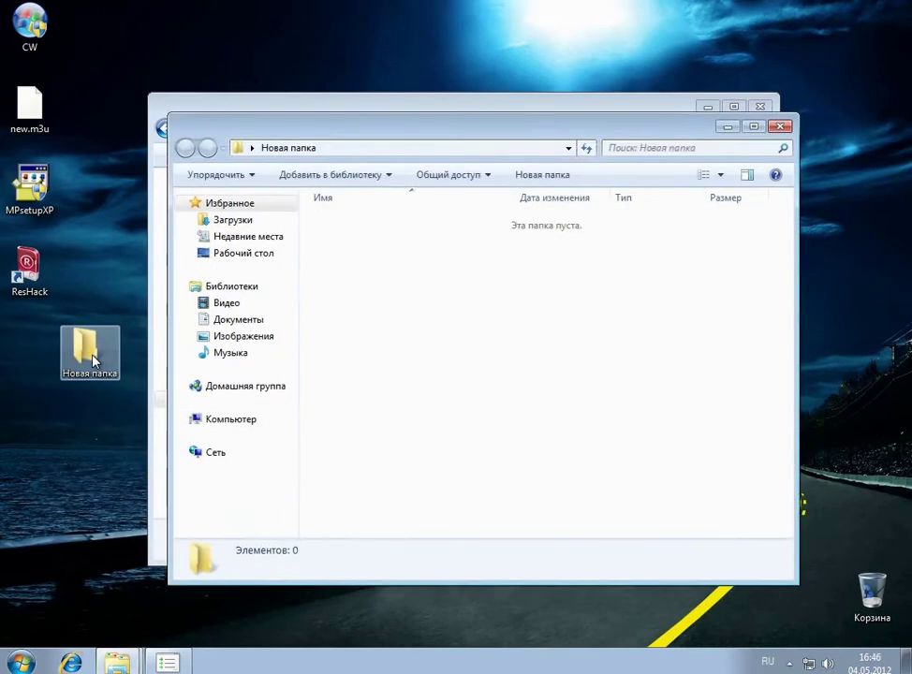
right_click(494, 293)
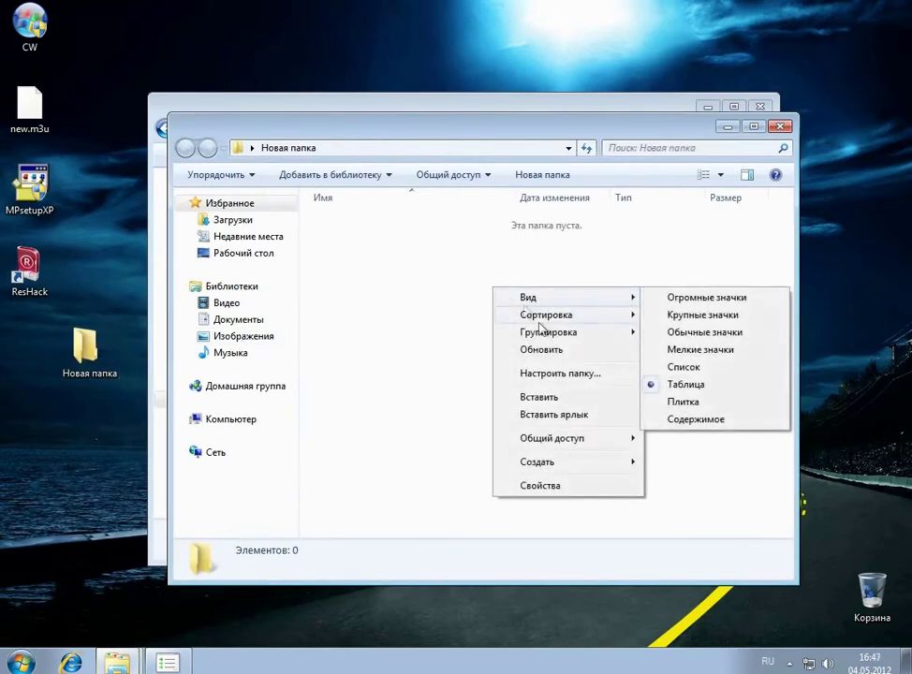
left_click(557, 398)
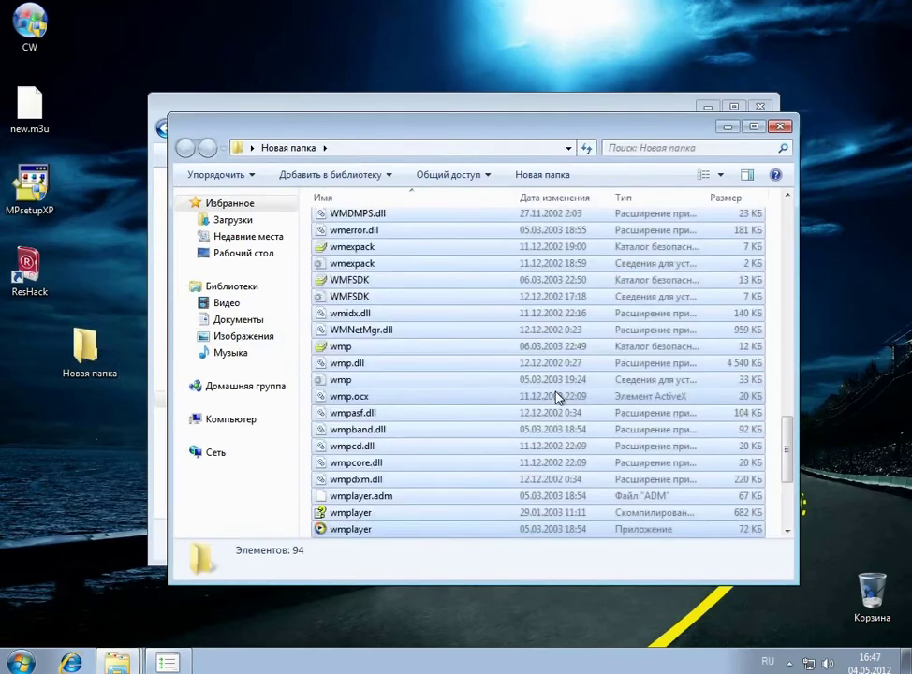
Close the IXP000.TMP window and dismiss the compatibility messages, marking MPsetupXP as installed correctly
left_click(740, 109)
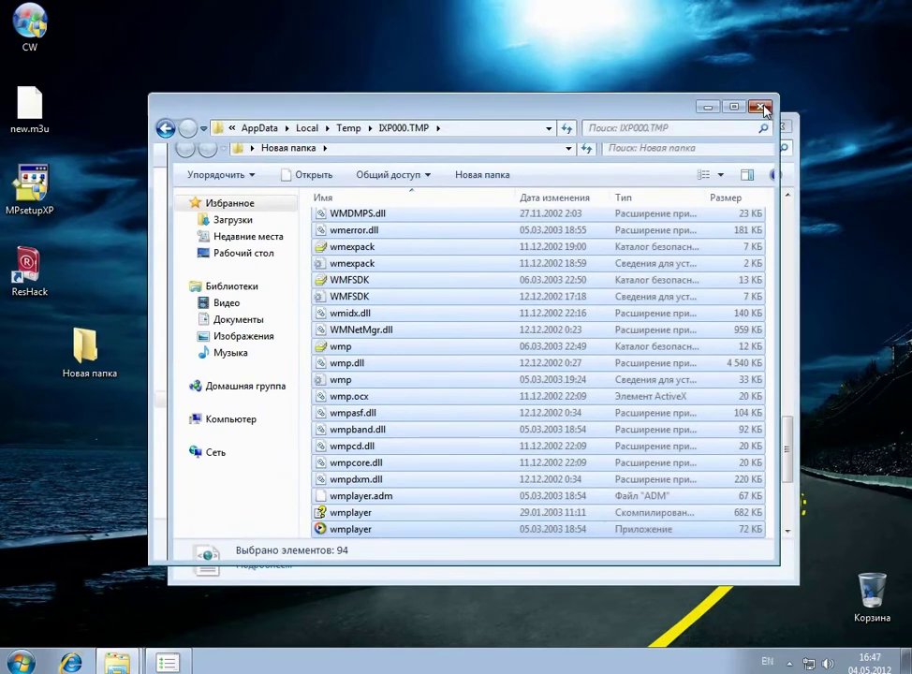
left_click(760, 106)
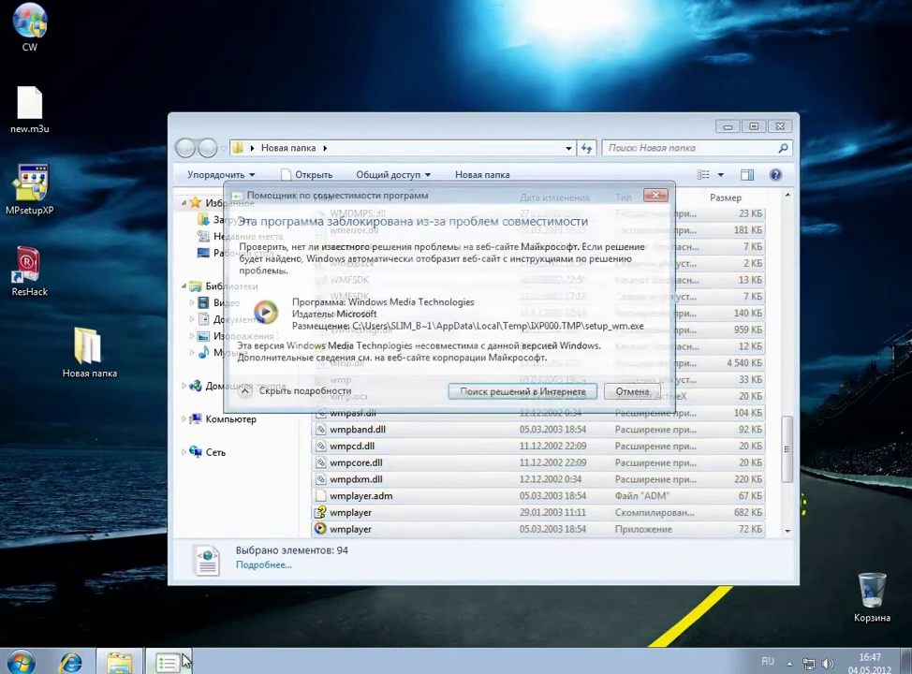
left_click(628, 394)
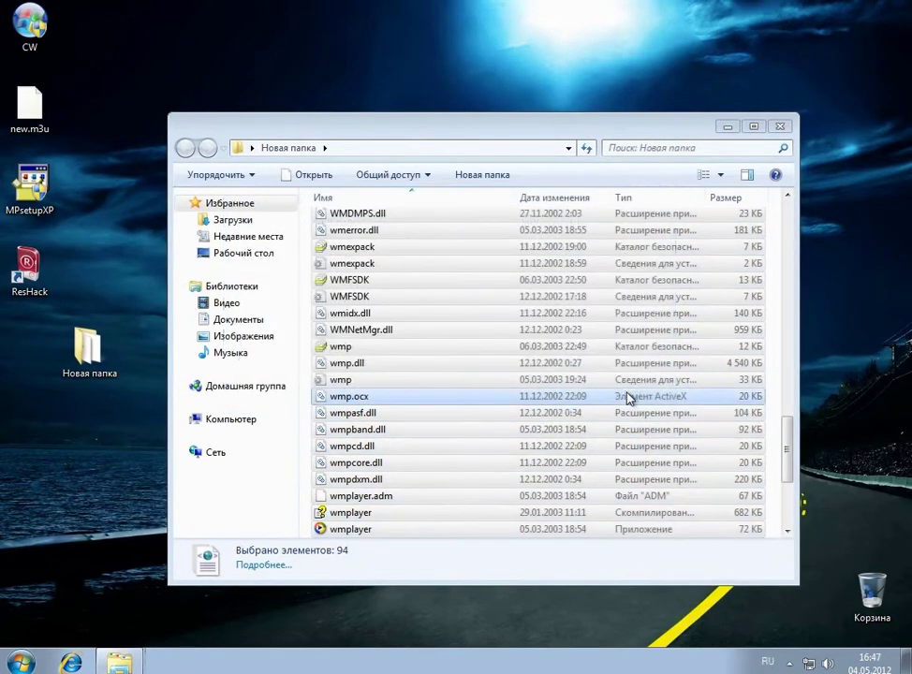
left_click(482, 364)
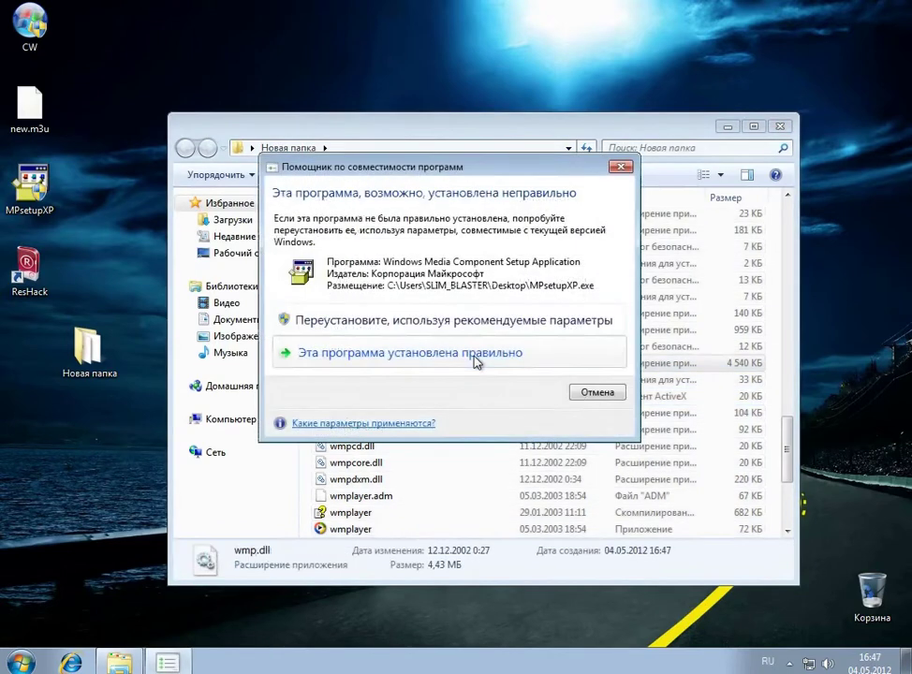
left_click(480, 361)
Try to run the setup_wm application from Новая папка, allowing it to make changes, and cancel the compatibility message
scroll(371, 301, "up", 12)
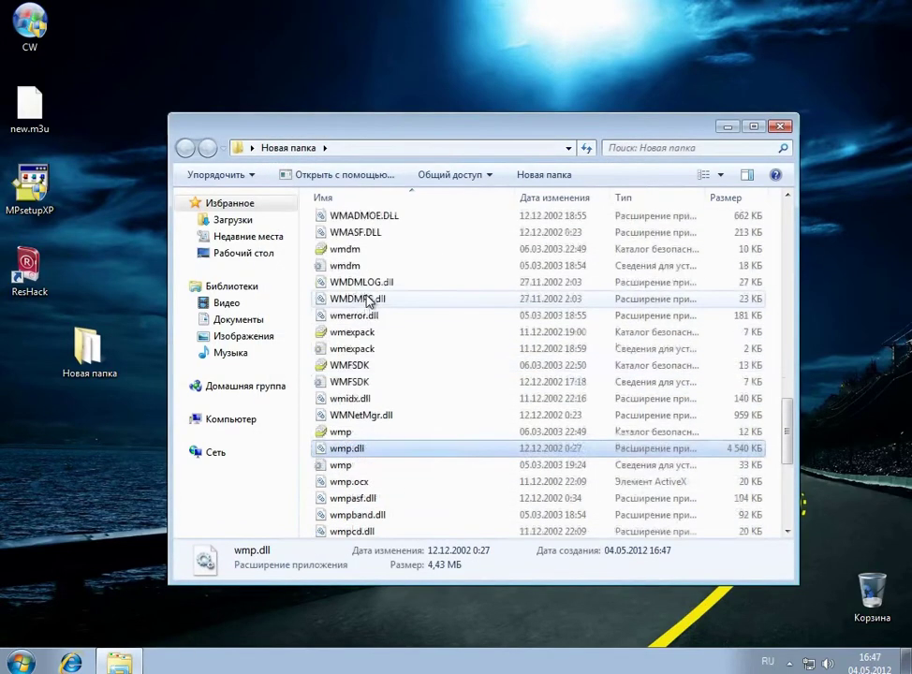
scroll(371, 302, "down", 4)
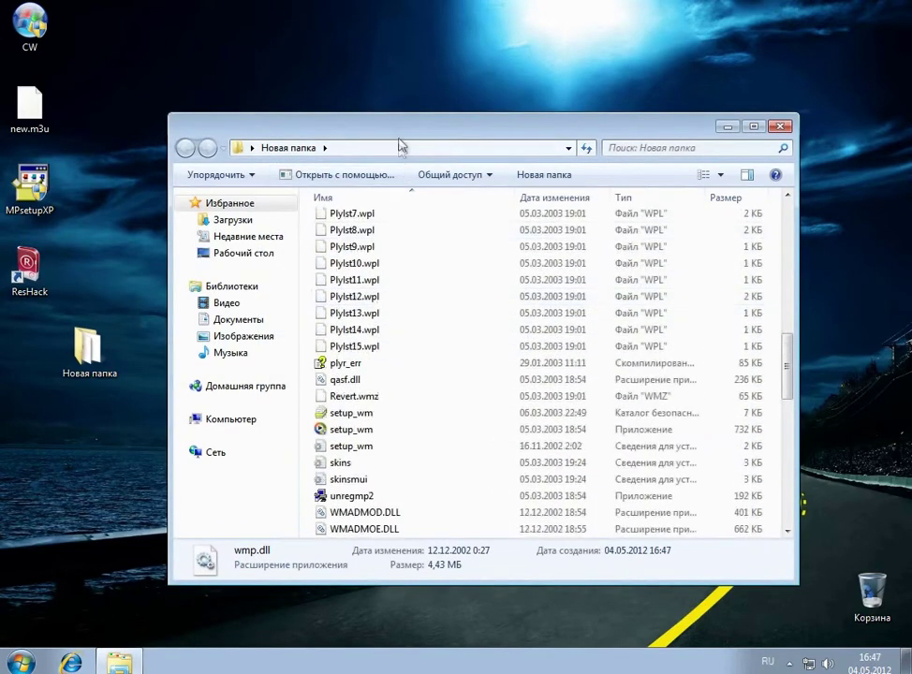
left_click_drag(398, 136, 368, 83)
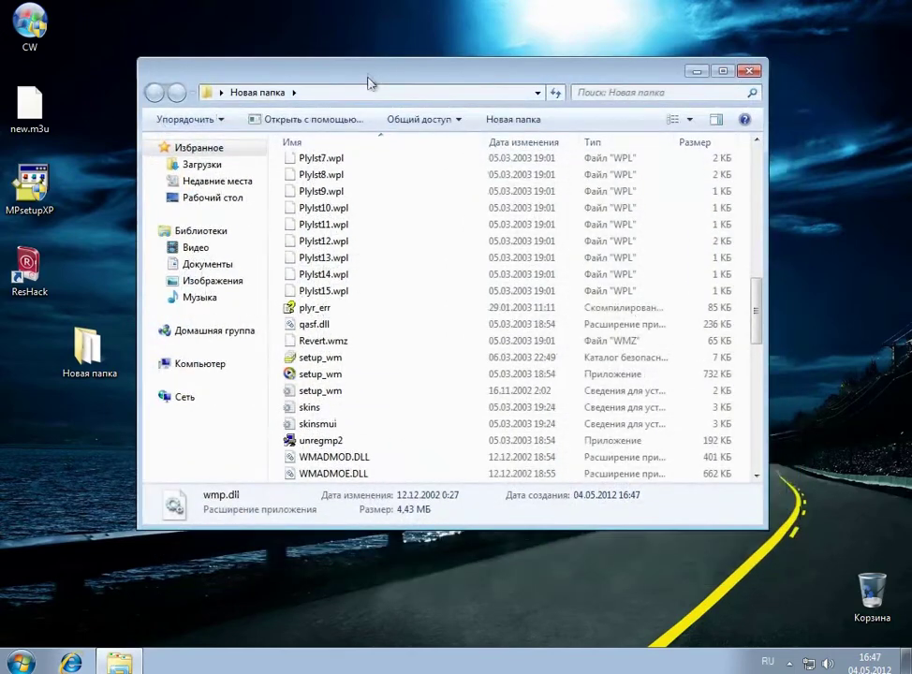
left_click(332, 376)
double_click(333, 375)
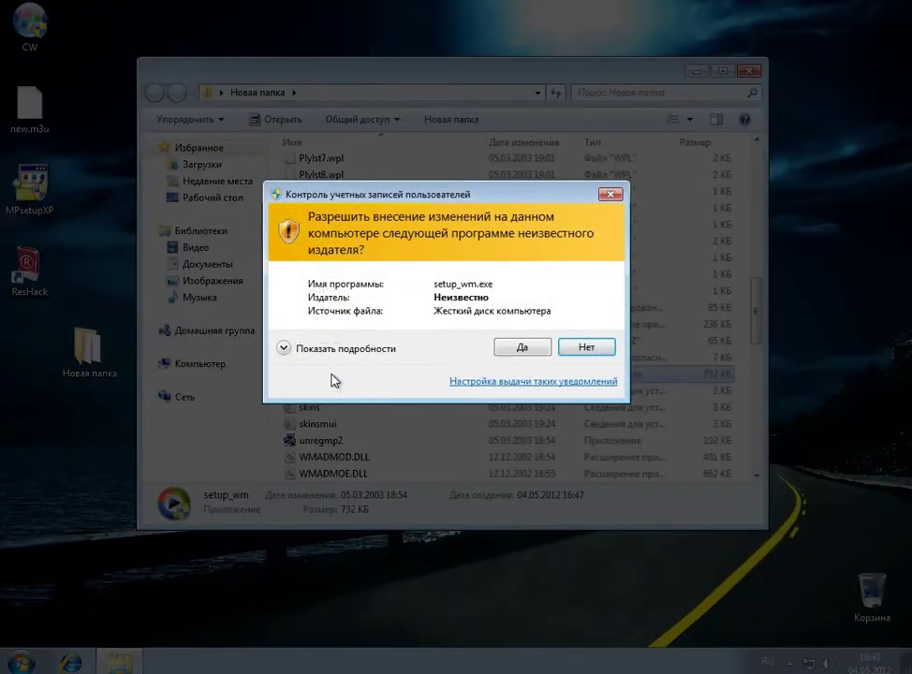
left_click(518, 348)
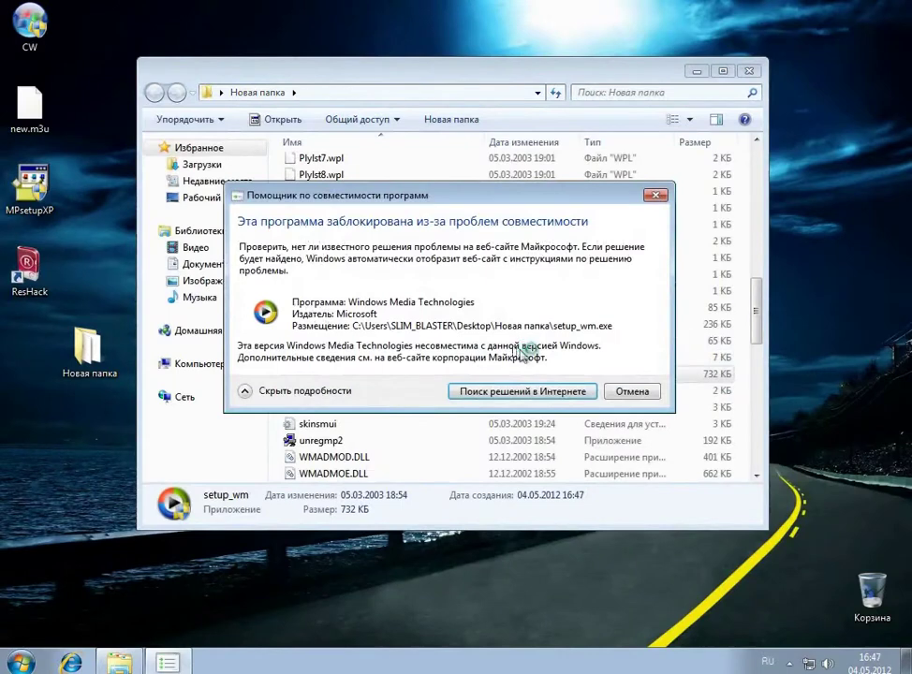
left_click(622, 393)
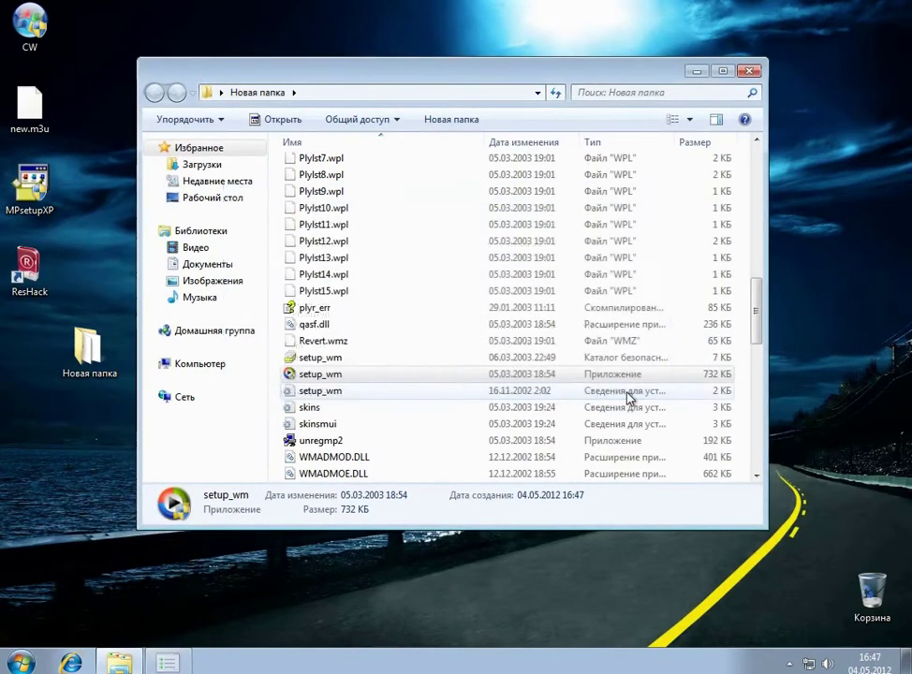
Start Resource Hacker from the desktop and load setup_wm.exe from Новая папка into it
double_click(31, 273)
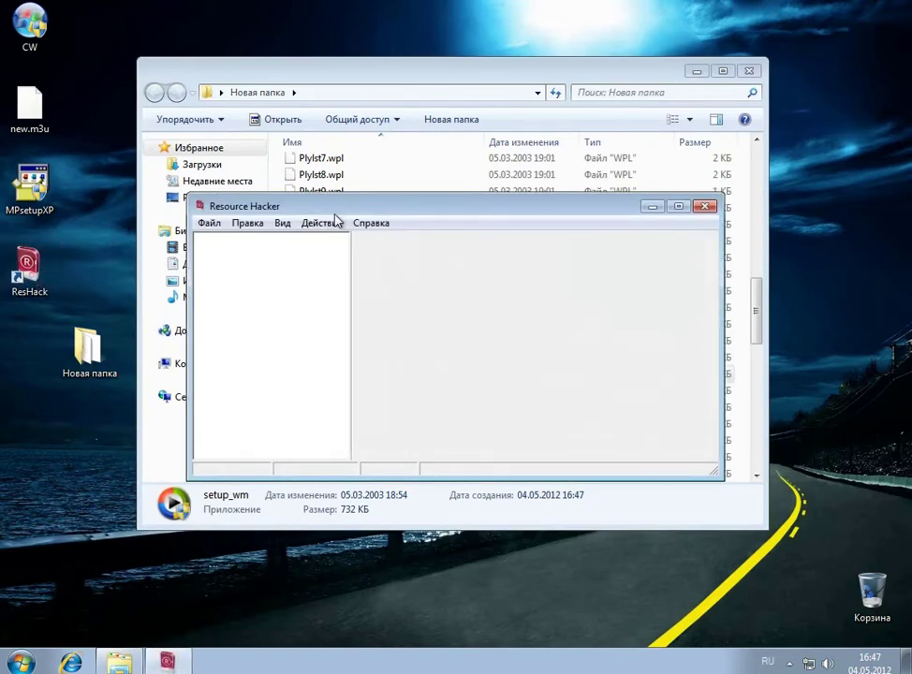
left_click_drag(335, 211, 517, 198)
left_click_drag(340, 374, 435, 330)
left_click_drag(455, 194, 323, 190)
Open the Version Info resource 1 > 1049 of setup_wm.exe and maximize the Resource Hacker window
double_click(303, 291)
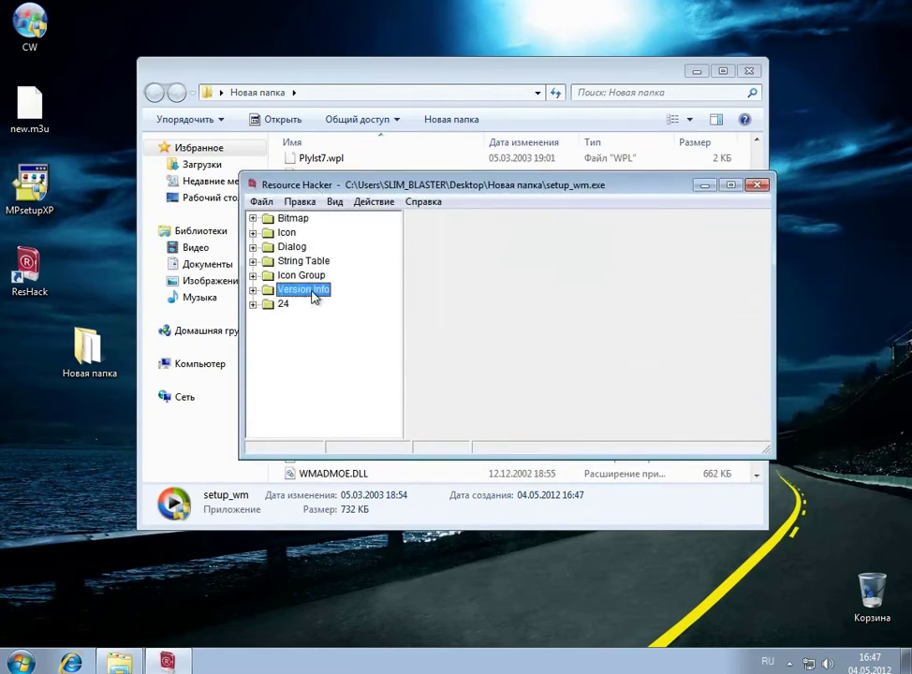
double_click(295, 304)
left_click(319, 318)
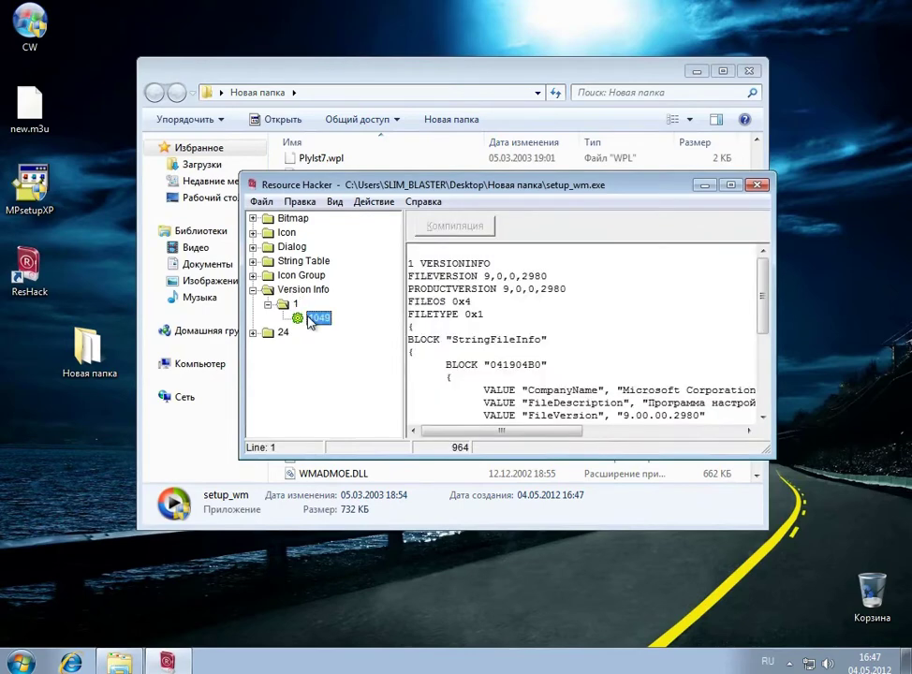
double_click(548, 186)
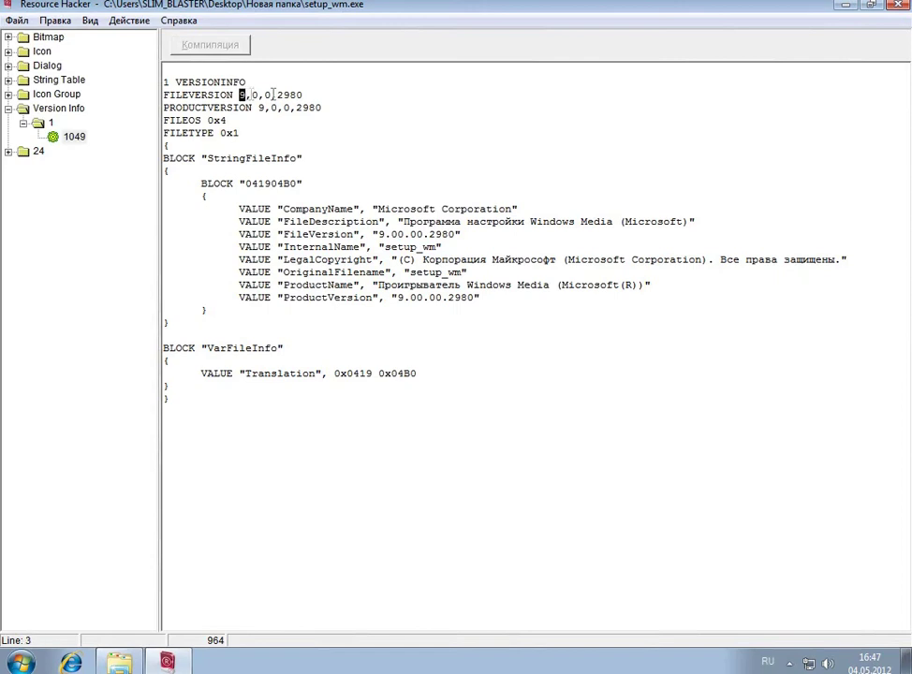
Set the major version number to 13 in the FILEVERSION, PRODUCTVERSION, FileVersion and ProductVersion entries
type("13")
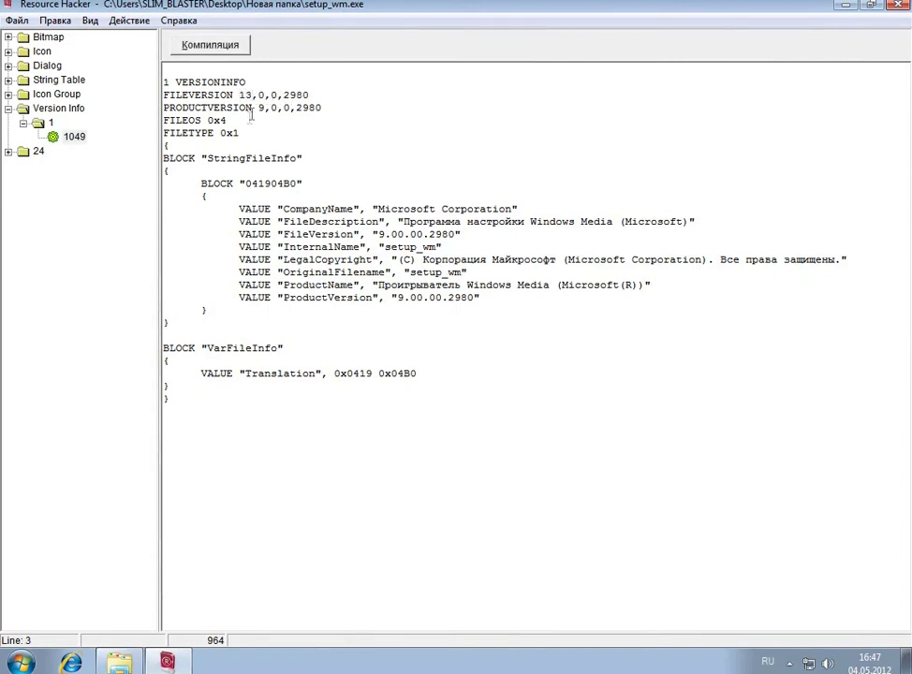
type("13")
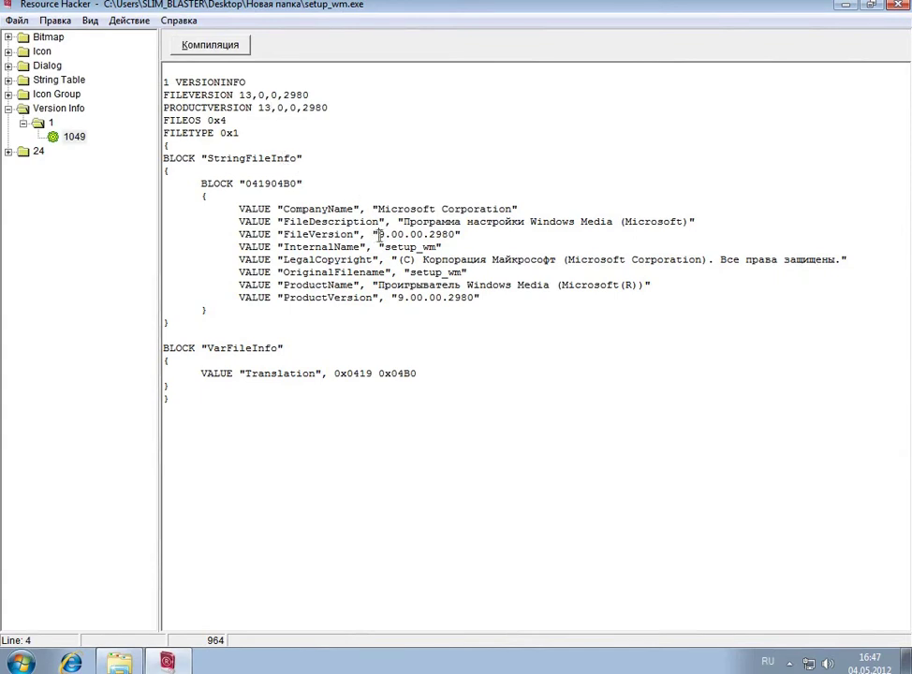
type("3")
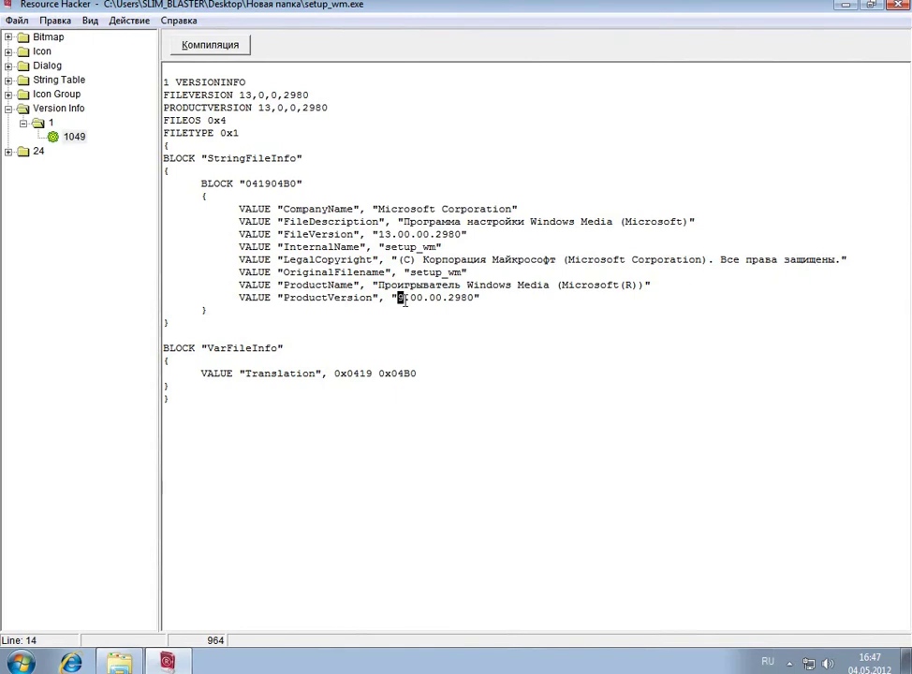
type("3")
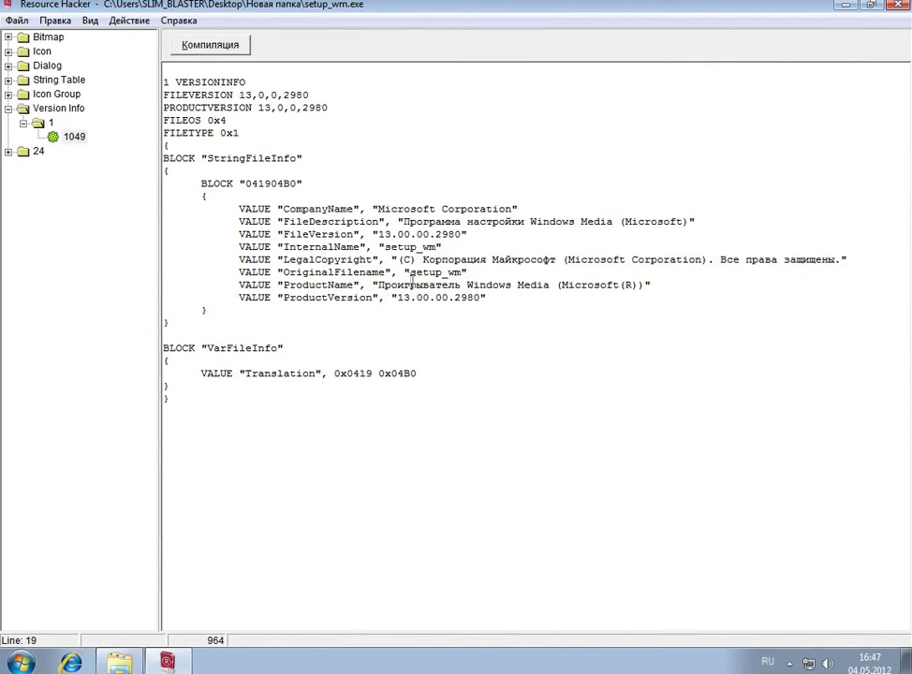
Compile the edited version script and save the modified setup_wm.exe
left_click(206, 48)
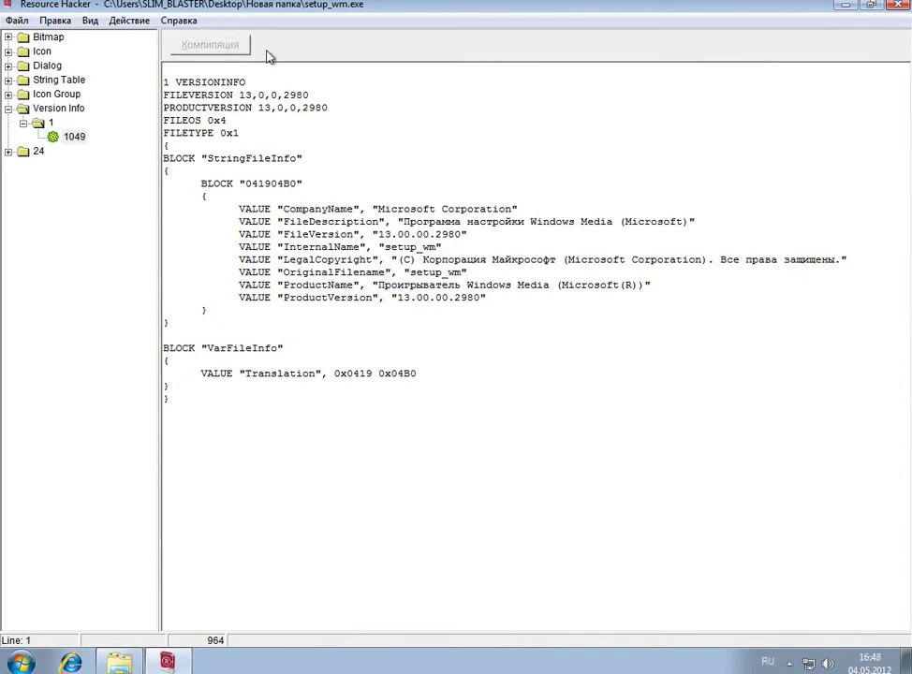
left_click(26, 25)
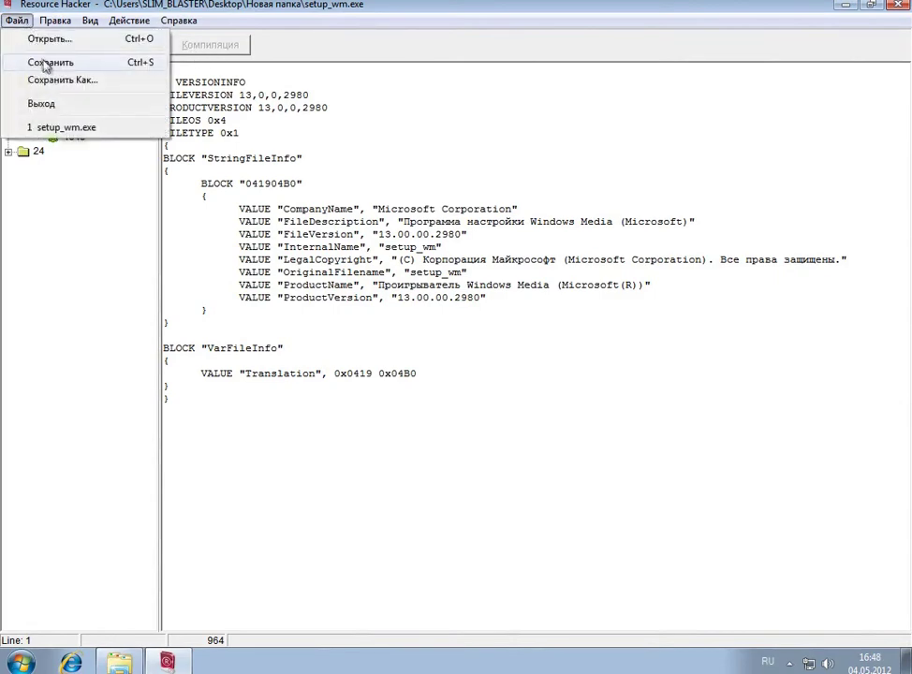
left_click(45, 62)
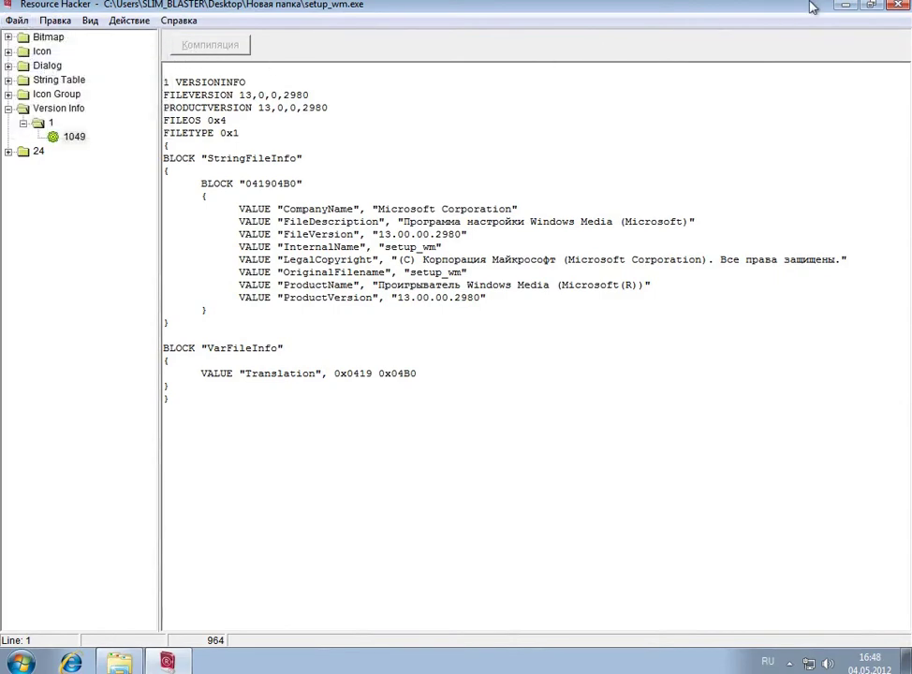
Minimize Resource Hacker, run setup_wm_original from Новая папка and allow it to make changes
left_click(845, 5)
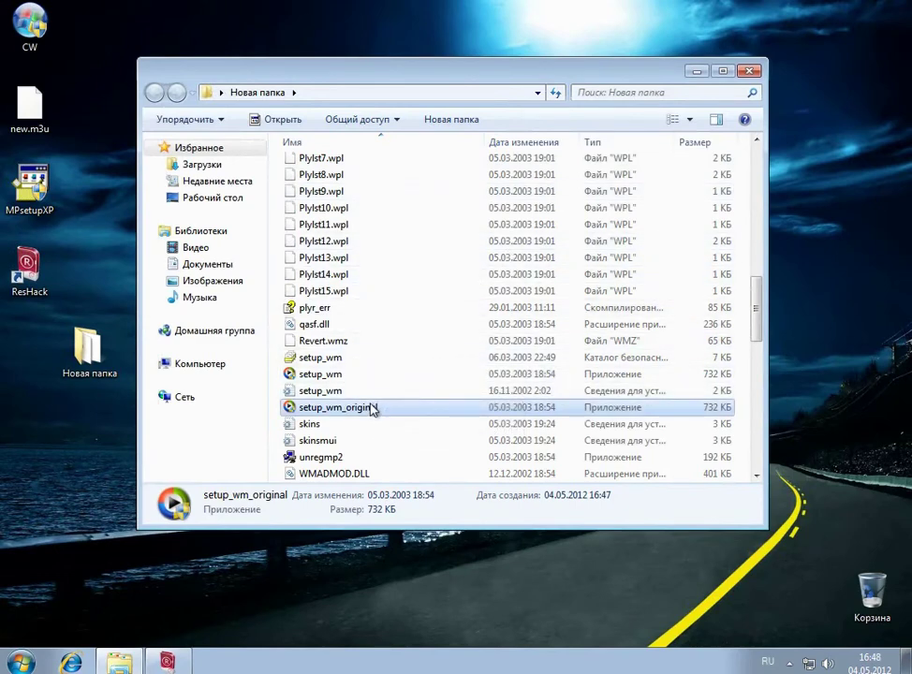
double_click(371, 410)
left_click(520, 348)
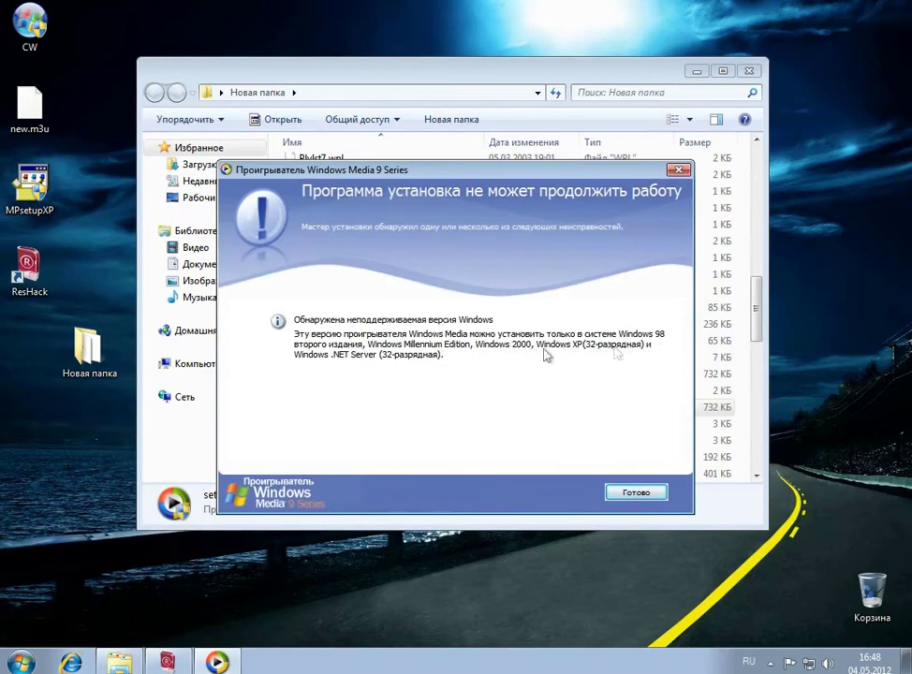
Switch to Resource Hacker, collapse Version Info and open String Table resource 10 > 1049 of setup_wm.exe
left_click(167, 661)
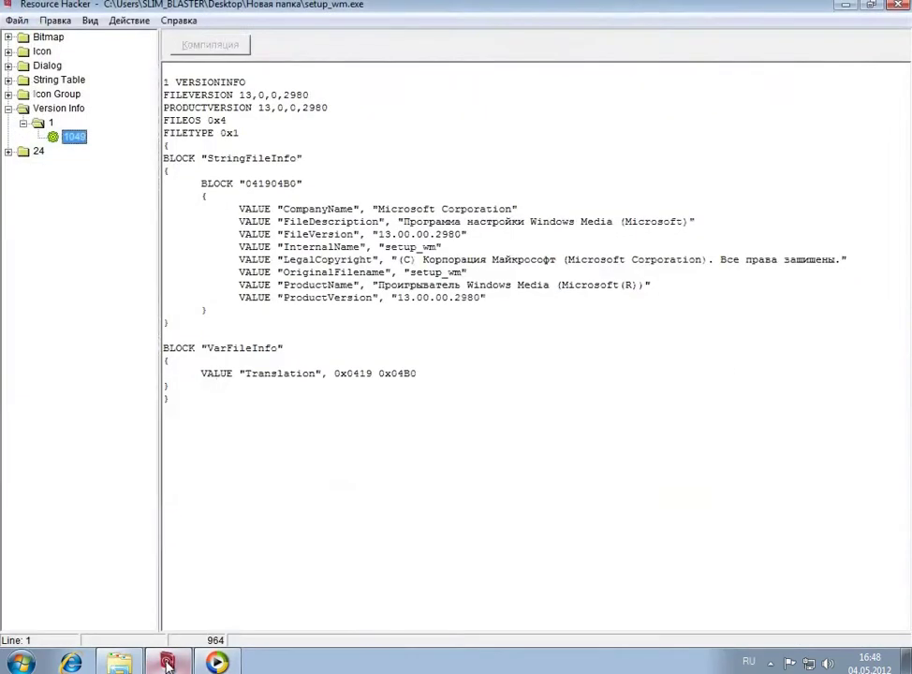
double_click(21, 109)
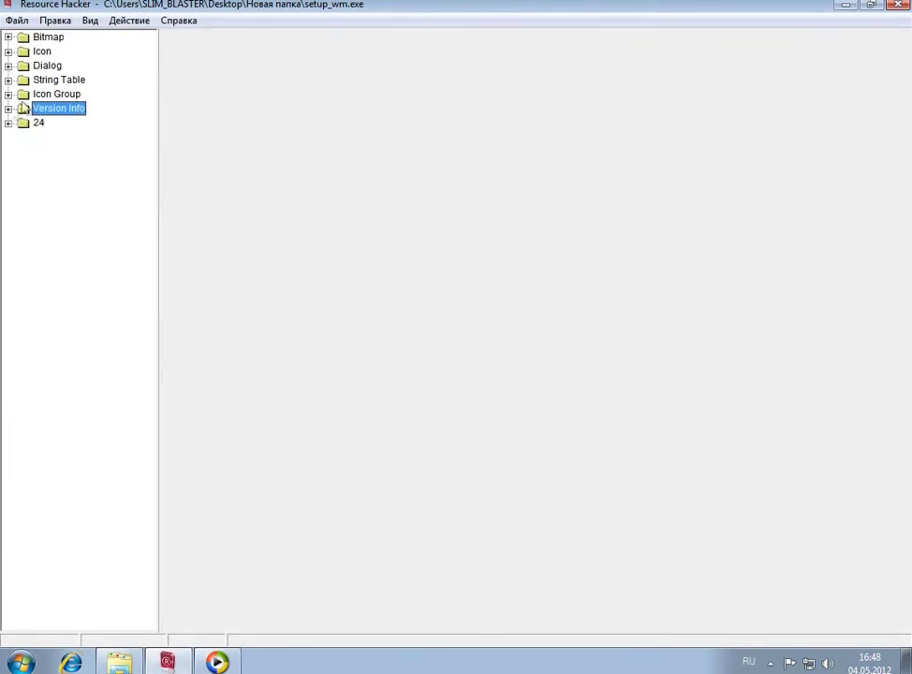
double_click(66, 81)
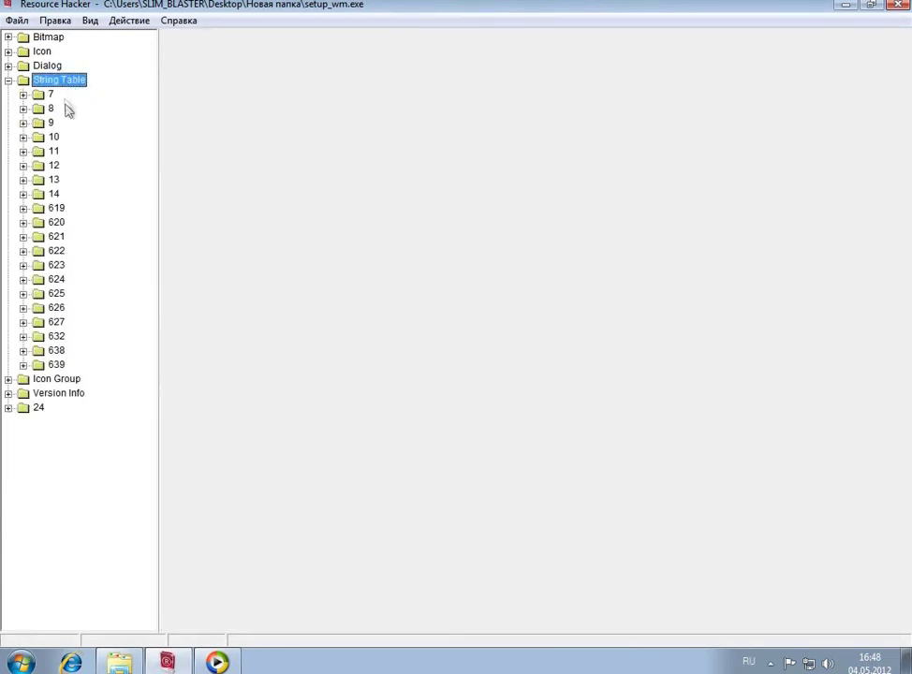
left_click(50, 96)
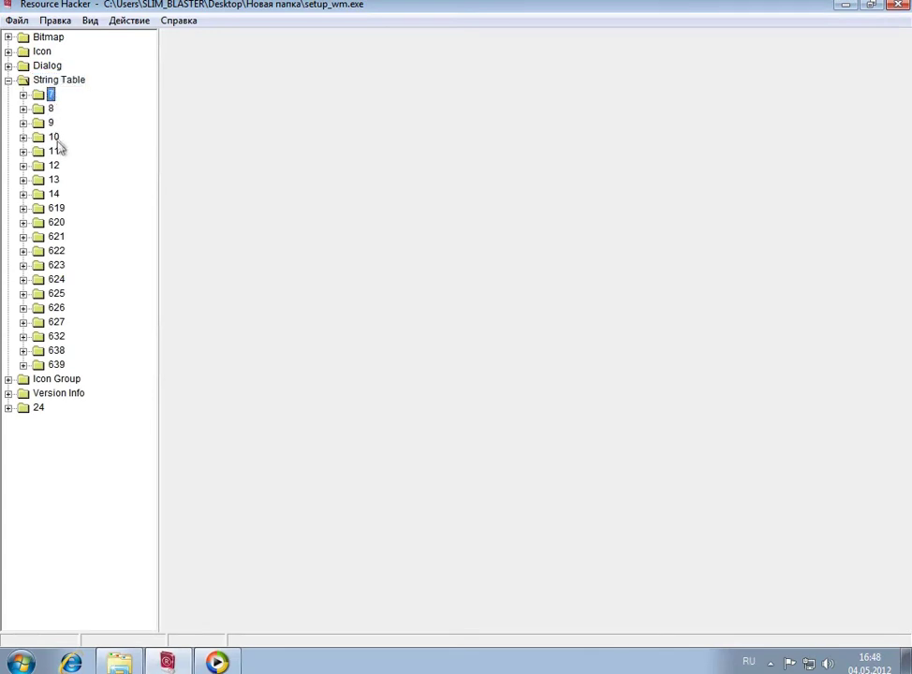
left_click(53, 137)
double_click(53, 137)
left_click(65, 151)
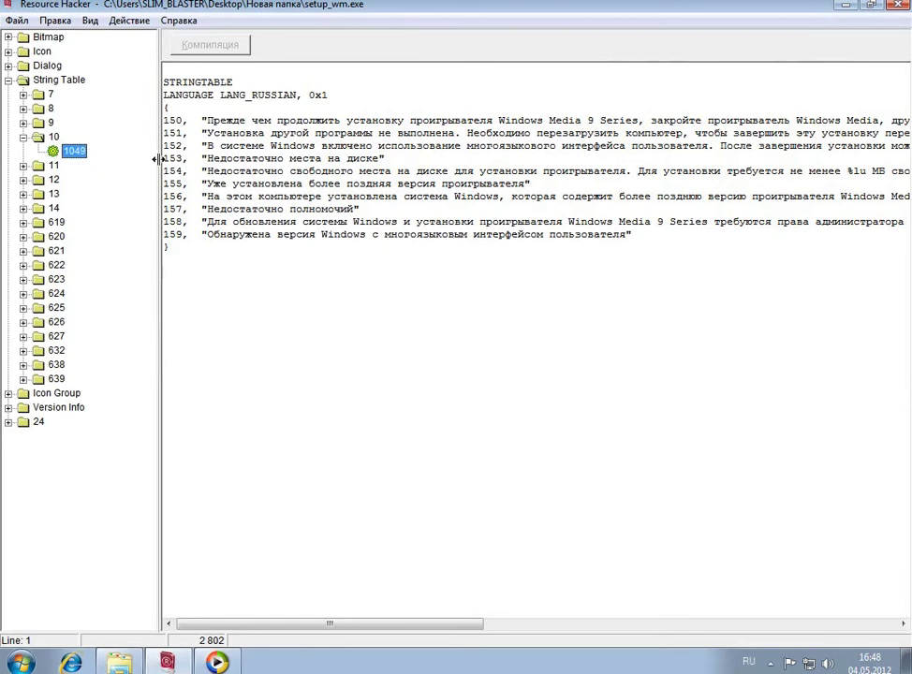
Examine the 1049 resources in string tables 9, 8 and 7 for the unsupported Windows version message
key("Up")
key("Up")
key("Right")
key("Right")
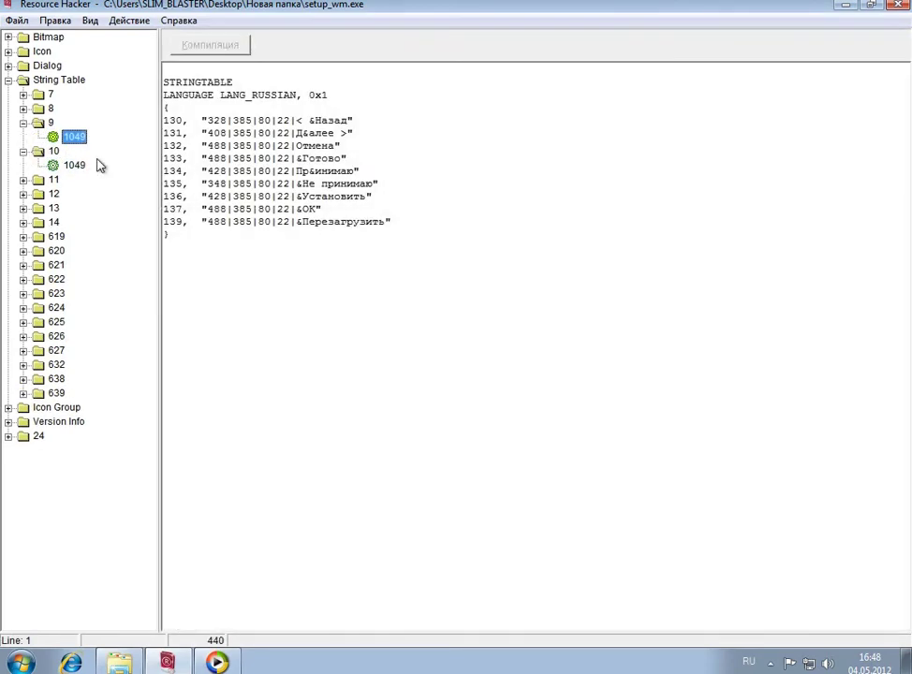
key("Up")
key("Up")
key("Right")
key("Right")
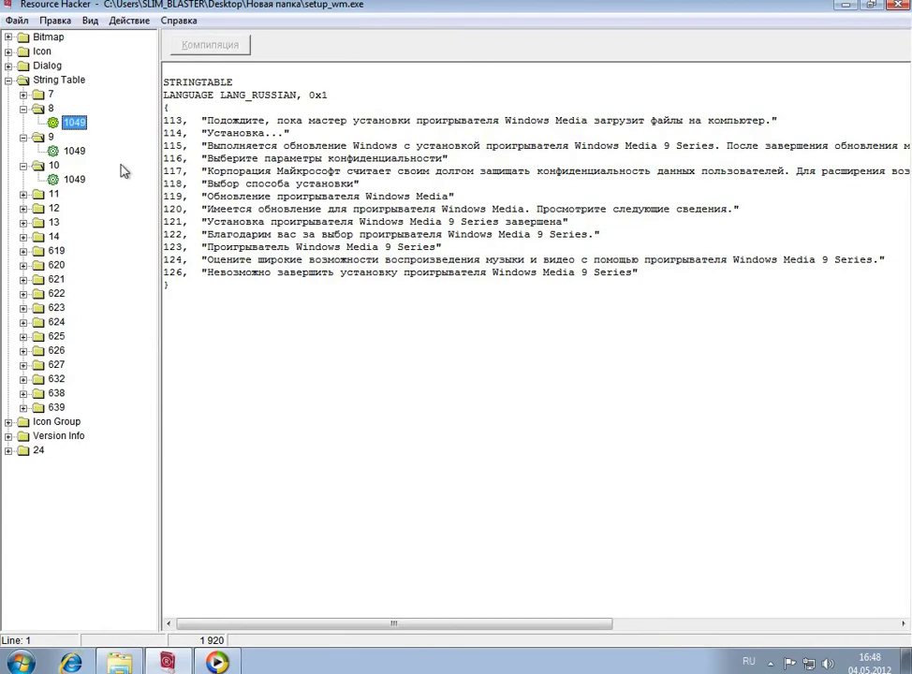
key("Up")
key("Up")
key("Right")
key("Right")
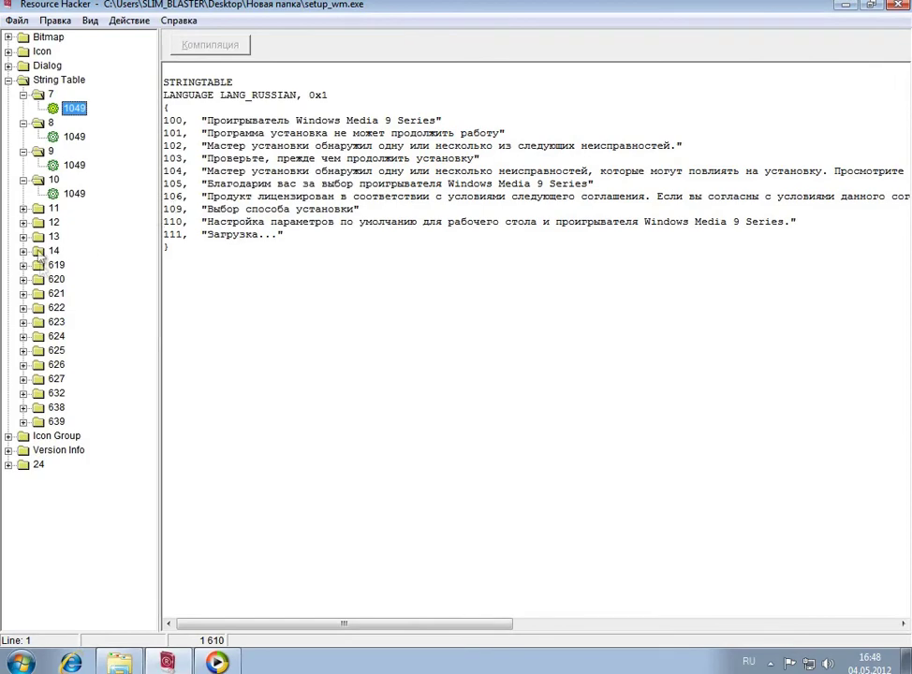
Open String Table resource 11 > 1049
left_click(53, 208)
key("Right")
left_click(53, 221)
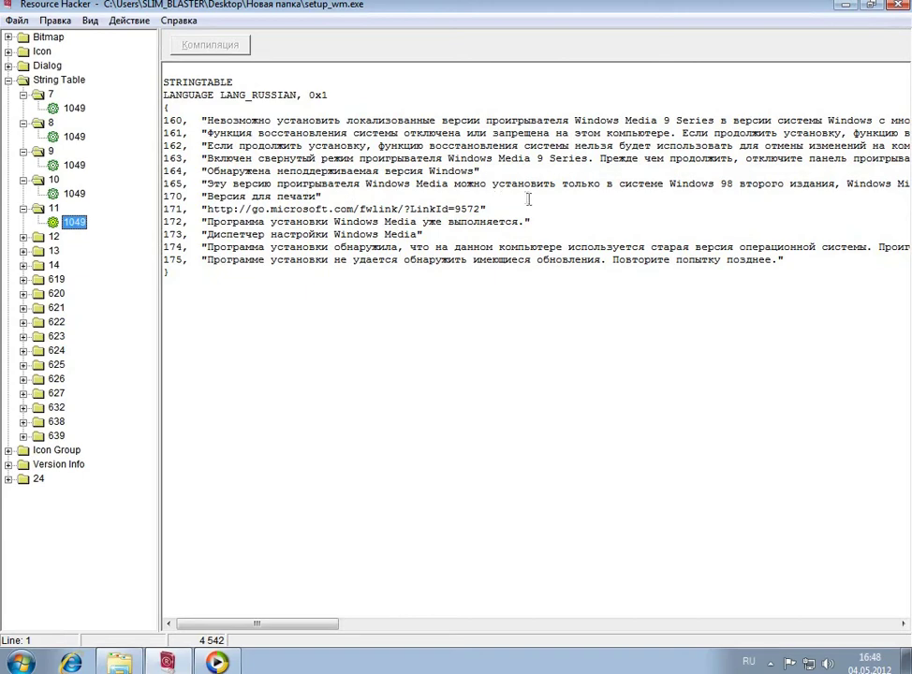
Delete the whole string 165 about supported Windows versions, including the blank line it leaves
left_click_drag(253, 624, 419, 624)
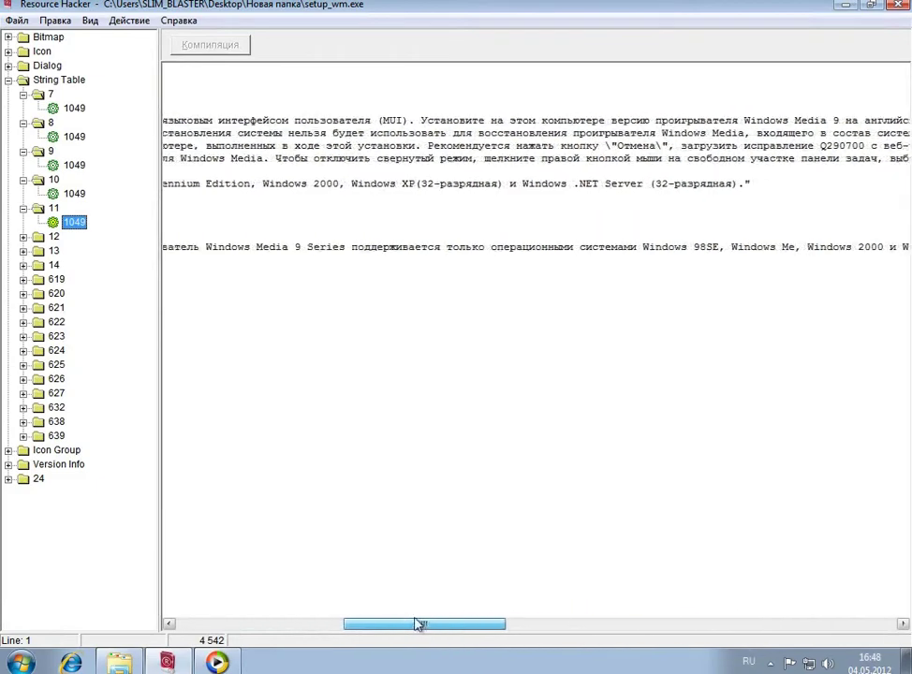
left_click(767, 178)
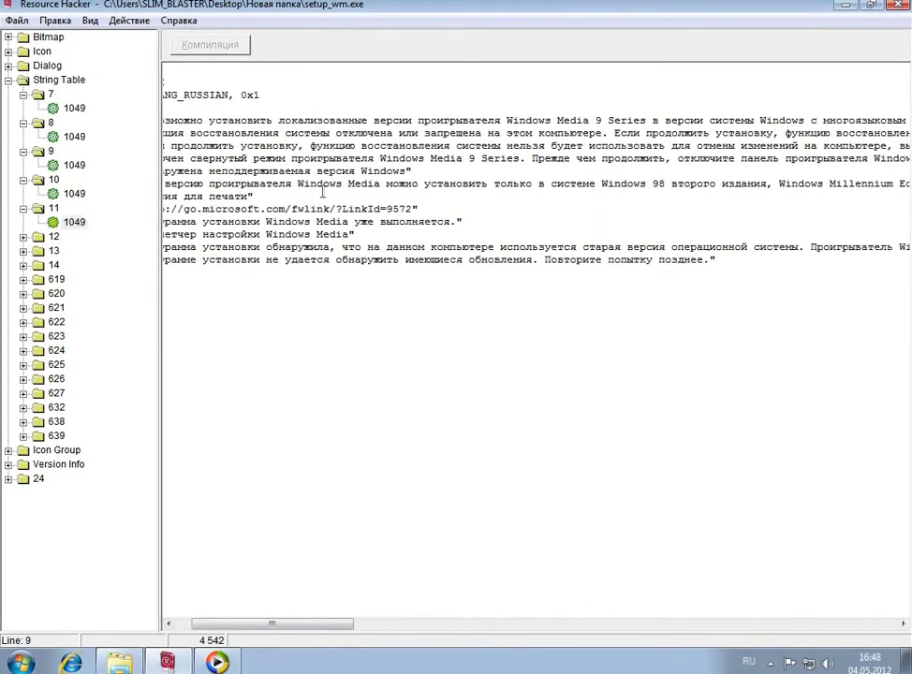
left_click_drag(292, 622, 452, 623)
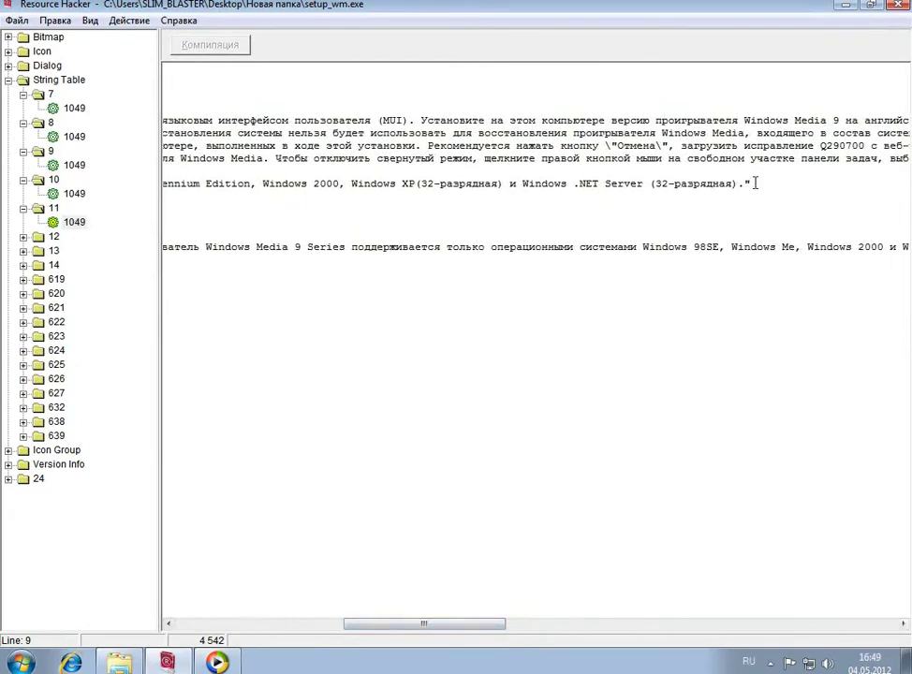
left_click_drag(739, 181, 246, 184)
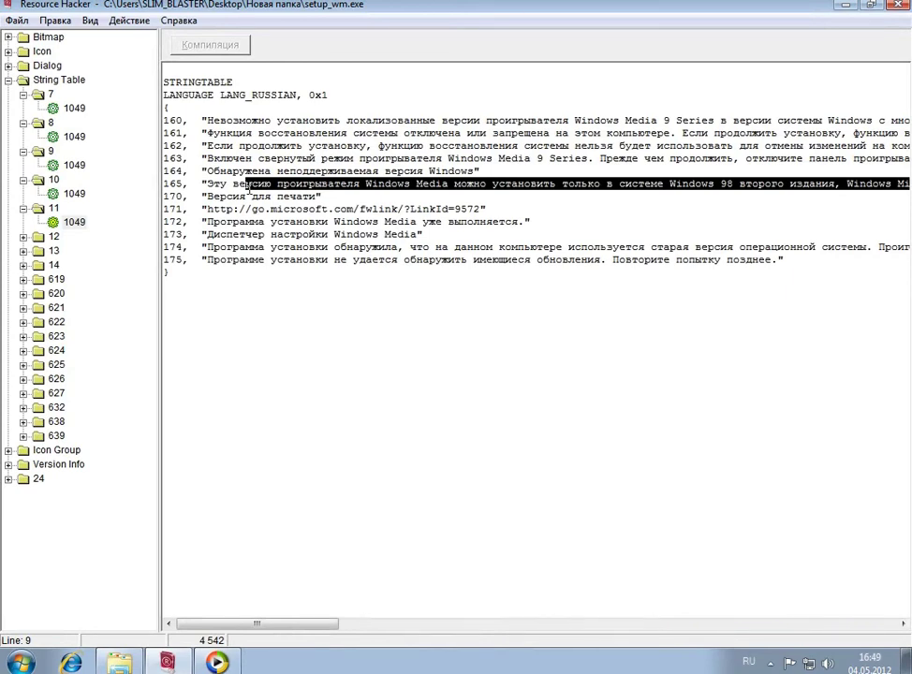
left_click_drag(246, 185, 148, 183)
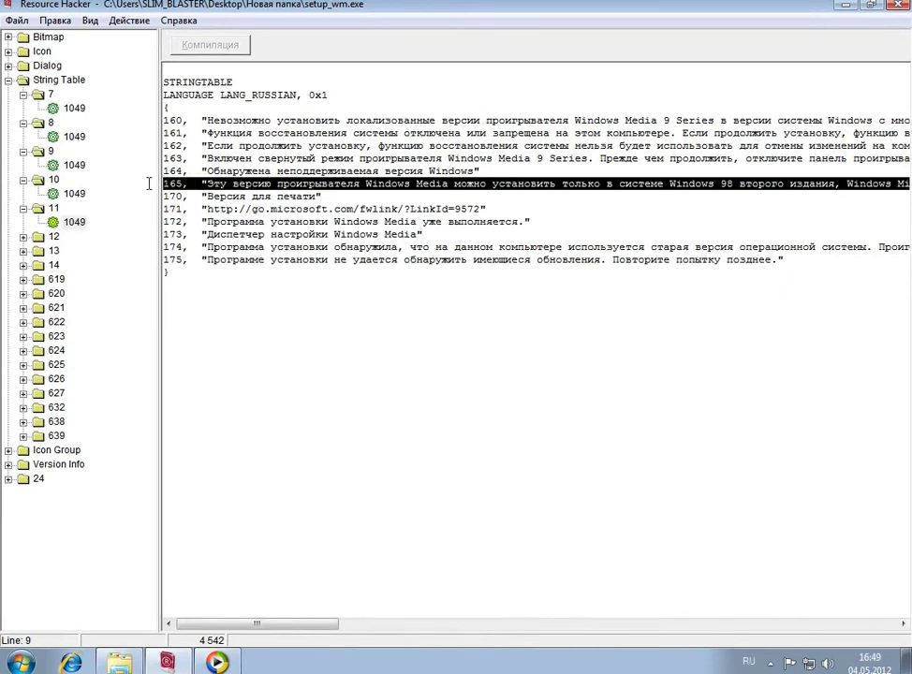
key("Delete")
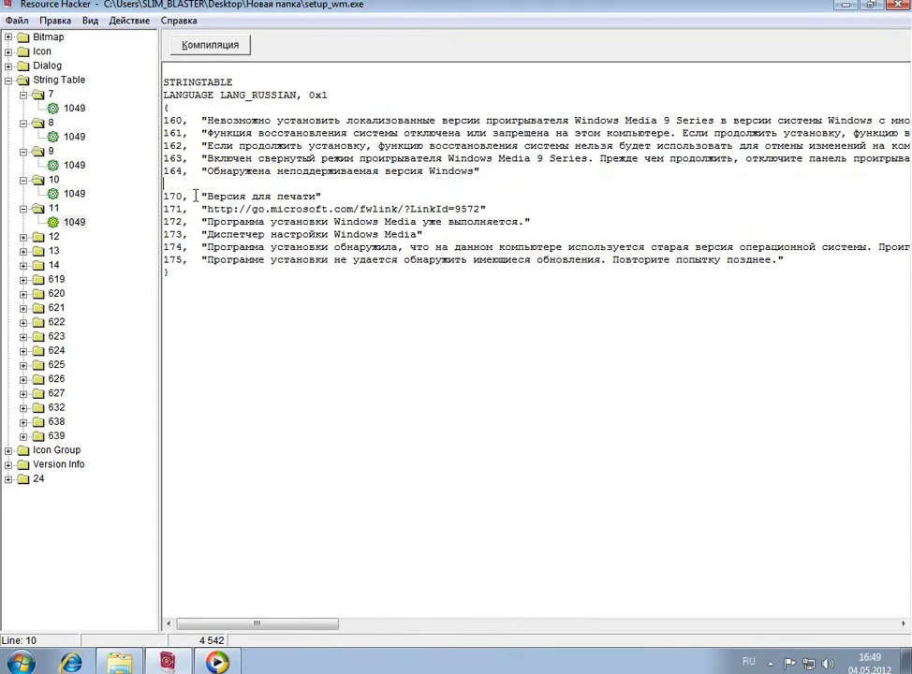
key("BackSpace")
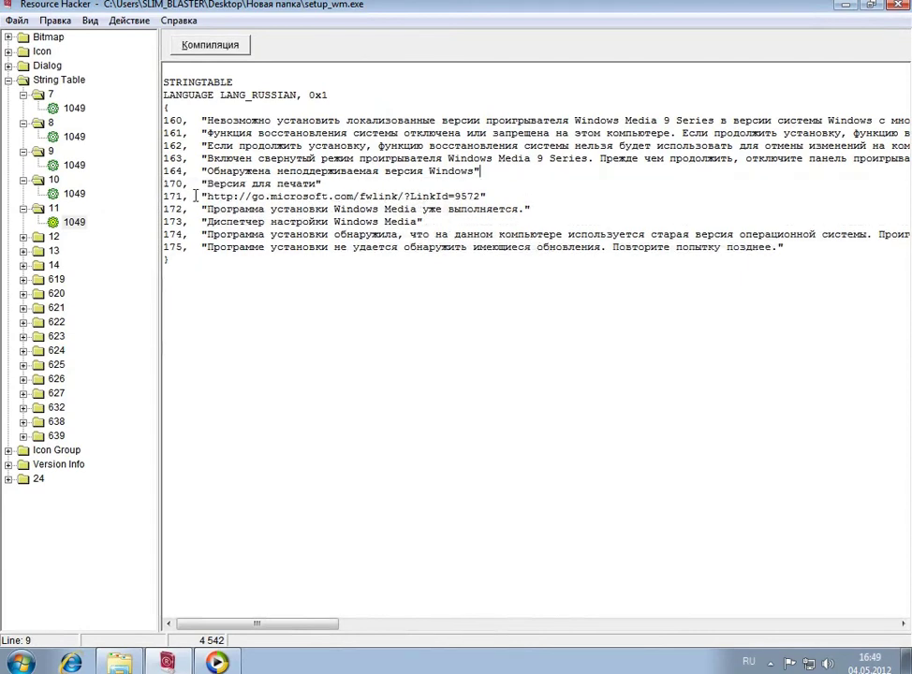
Compile the edited string table and save setup_wm.exe
left_click(210, 45)
left_click(16, 20)
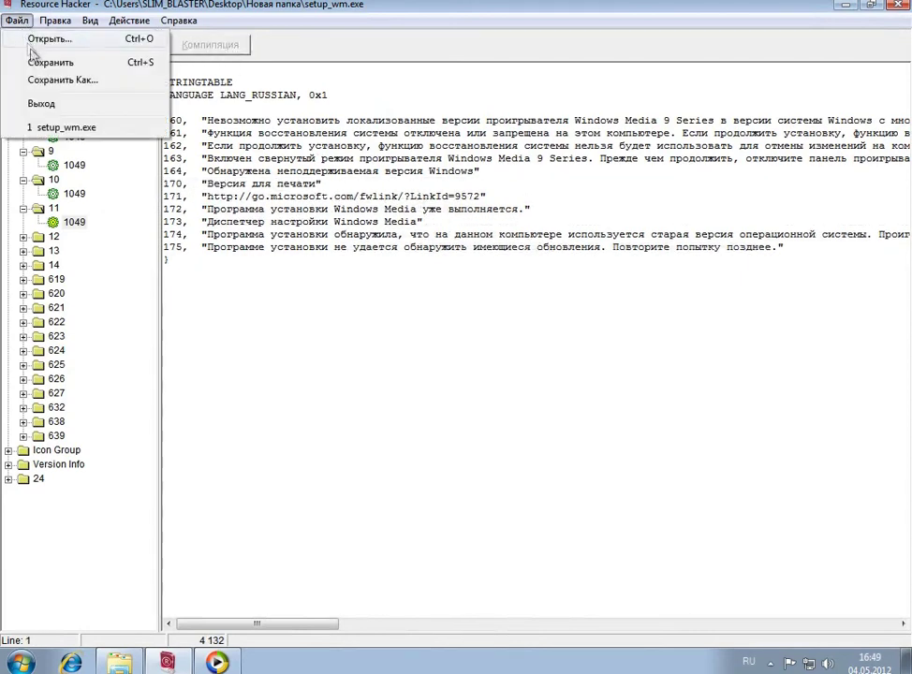
left_click(38, 62)
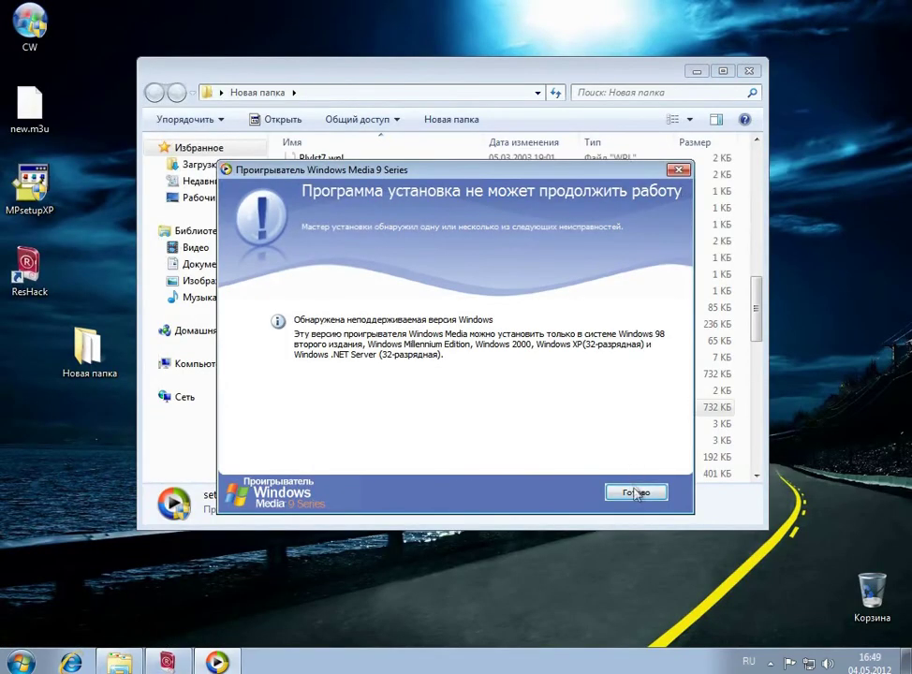
Close the installer's error window and mark the program as installed correctly in the compatibility assistant
left_click(636, 493)
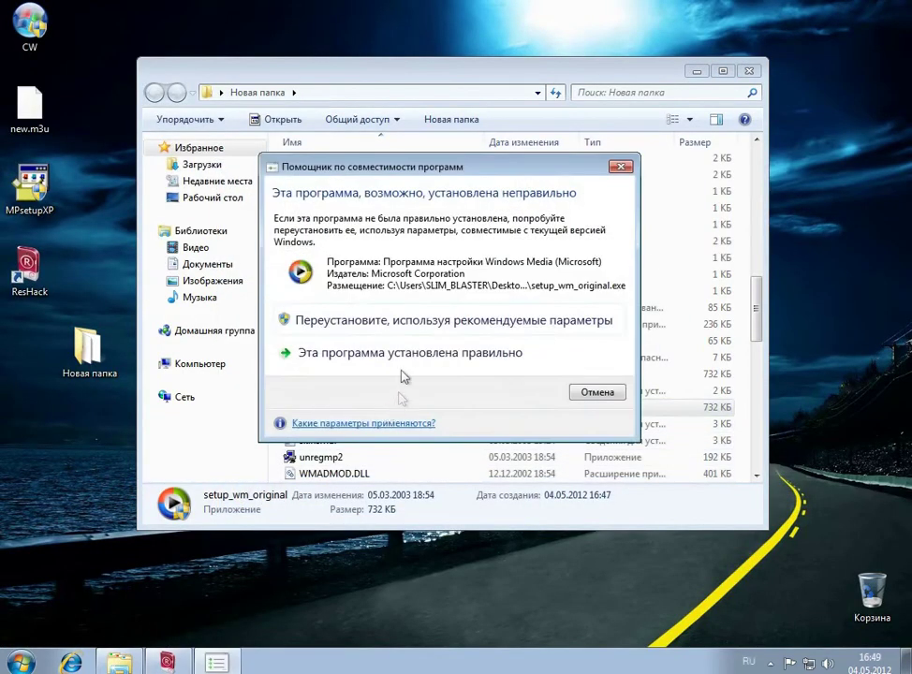
left_click(402, 361)
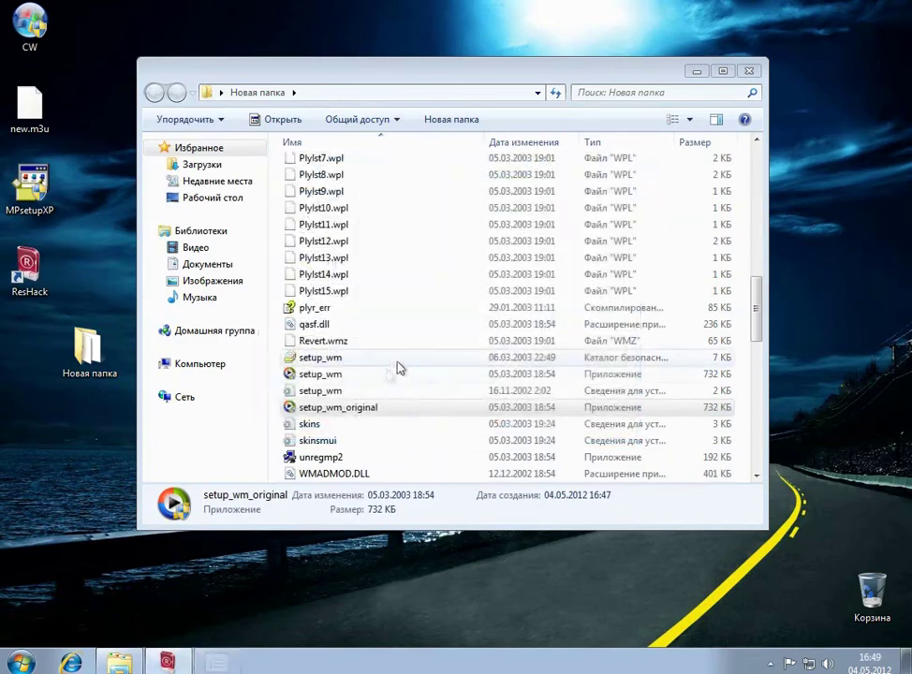
Try to run setup_wm_original again with permission to make changes, and close its window
double_click(356, 416)
left_click(521, 346)
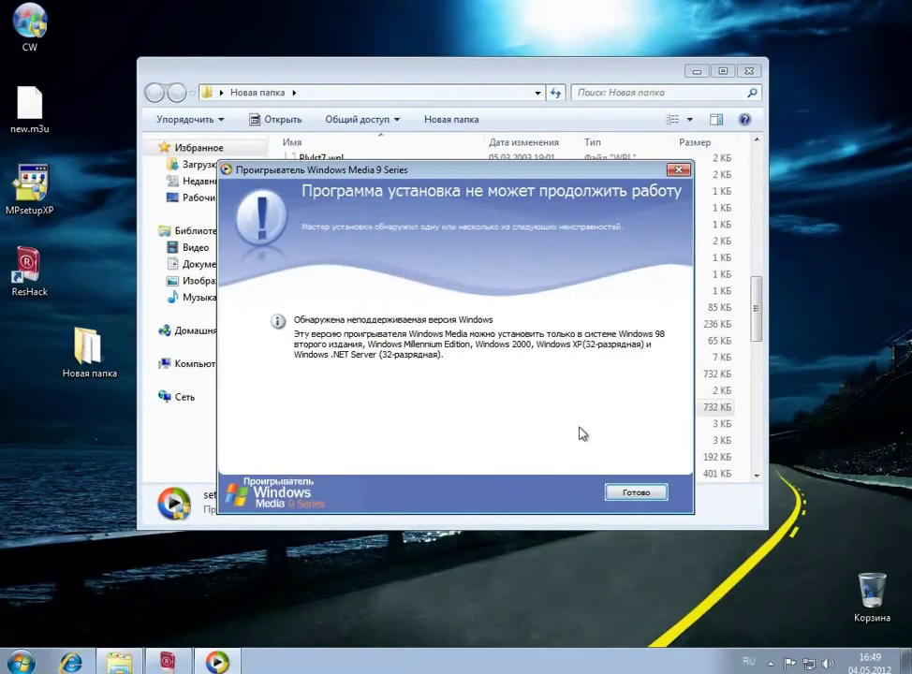
left_click(645, 491)
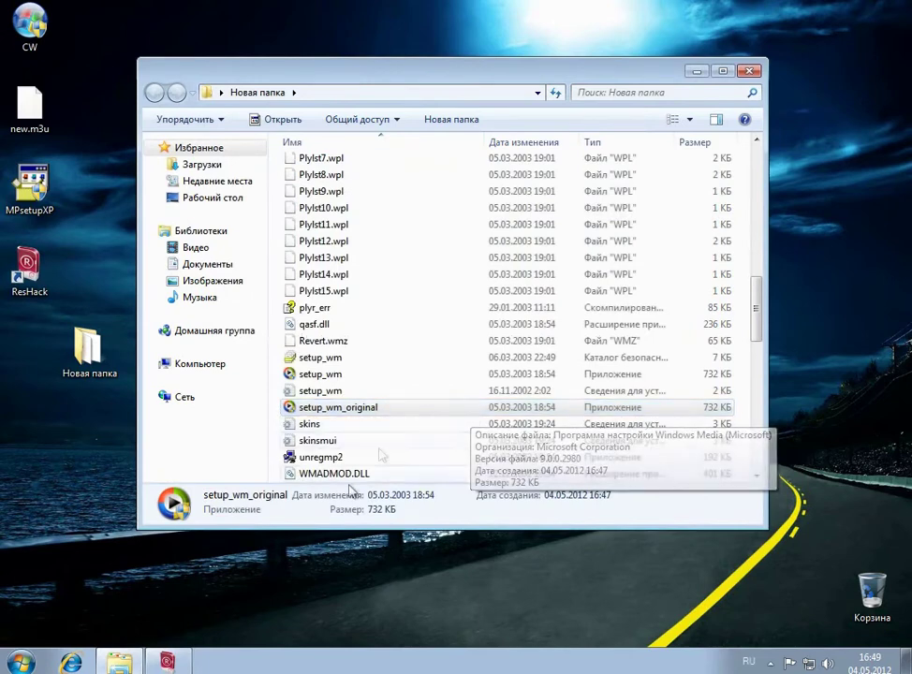
Save setup_wm.exe again in Resource Hacker and minimize its window
left_click(167, 662)
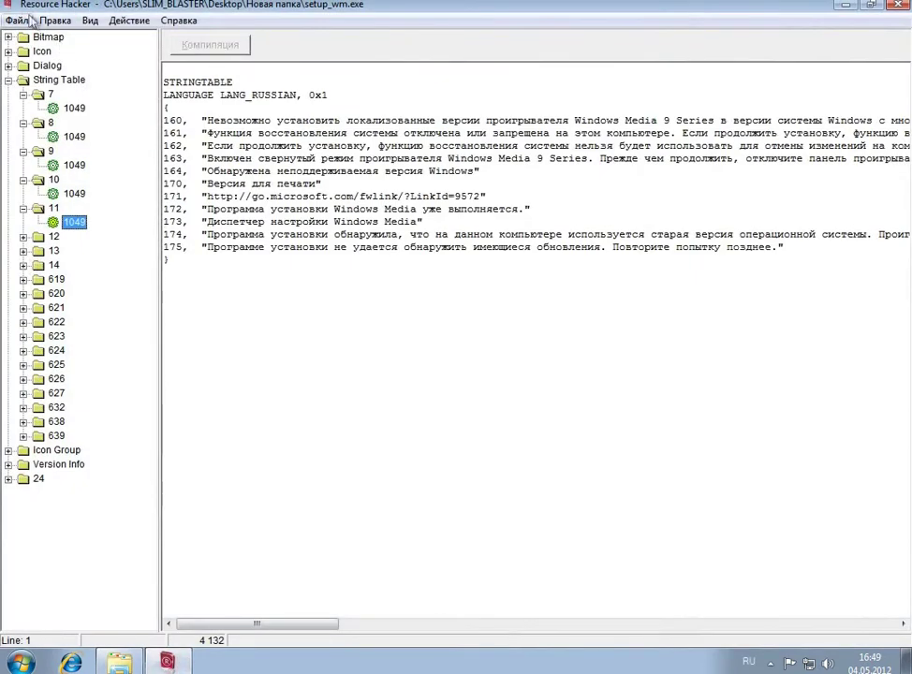
left_click(17, 19)
left_click(33, 62)
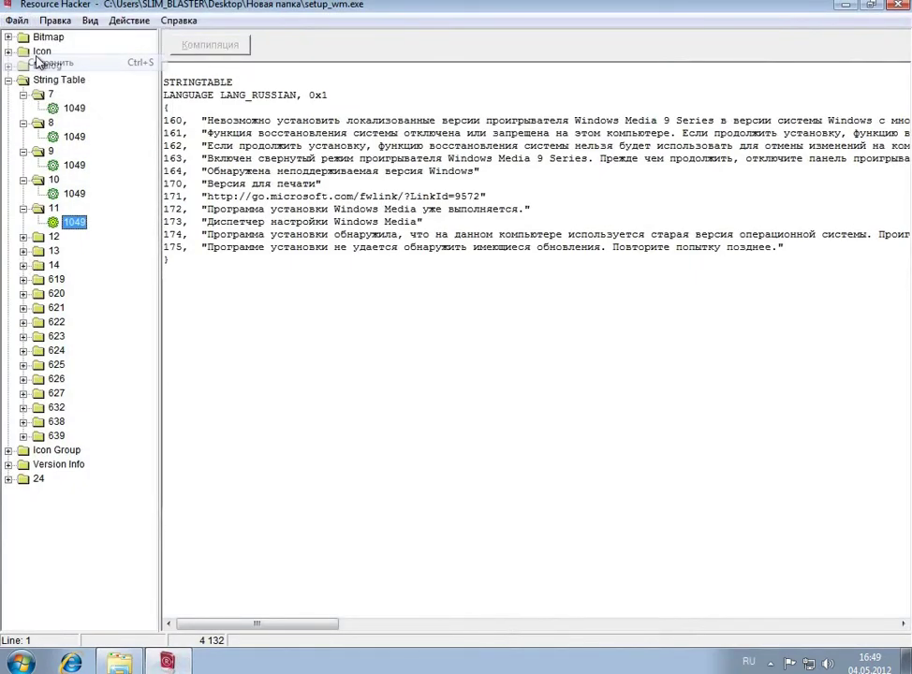
left_click(845, 4)
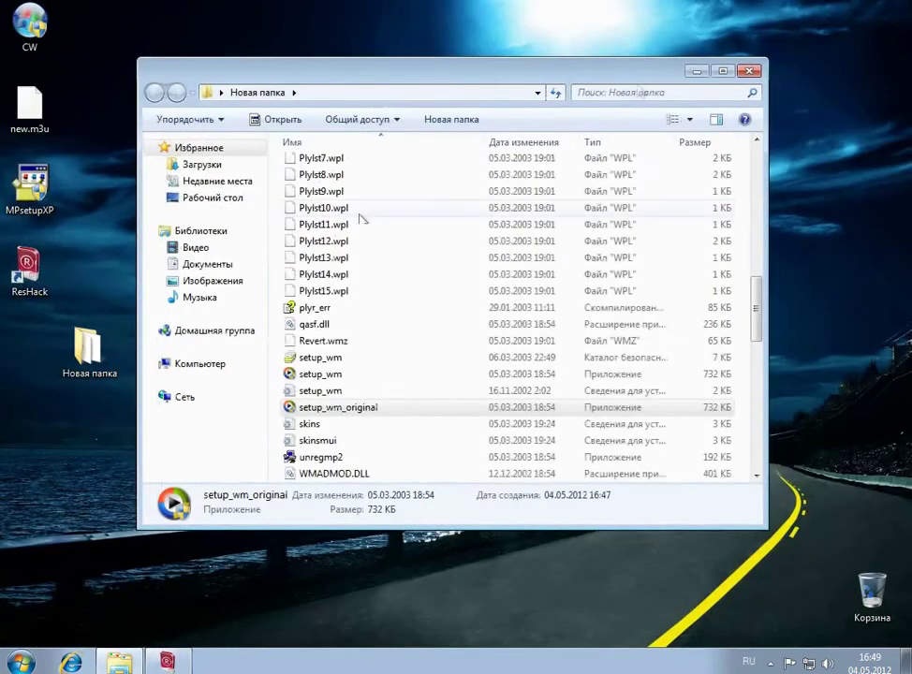
Run the modified setup_wm application, allow its changes, accept the licence agreement and finish the setup
double_click(321, 374)
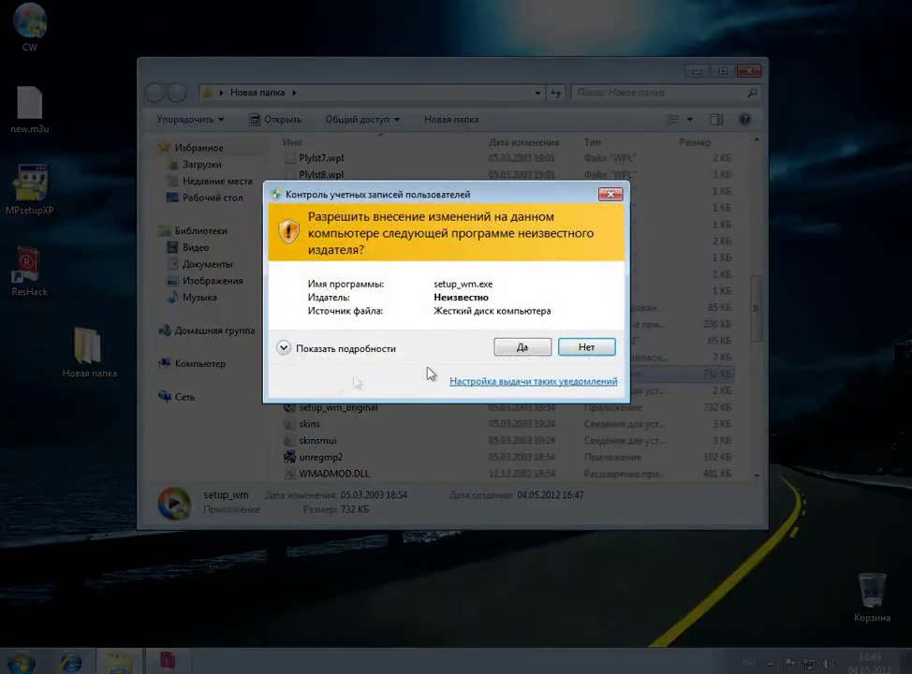
left_click(521, 348)
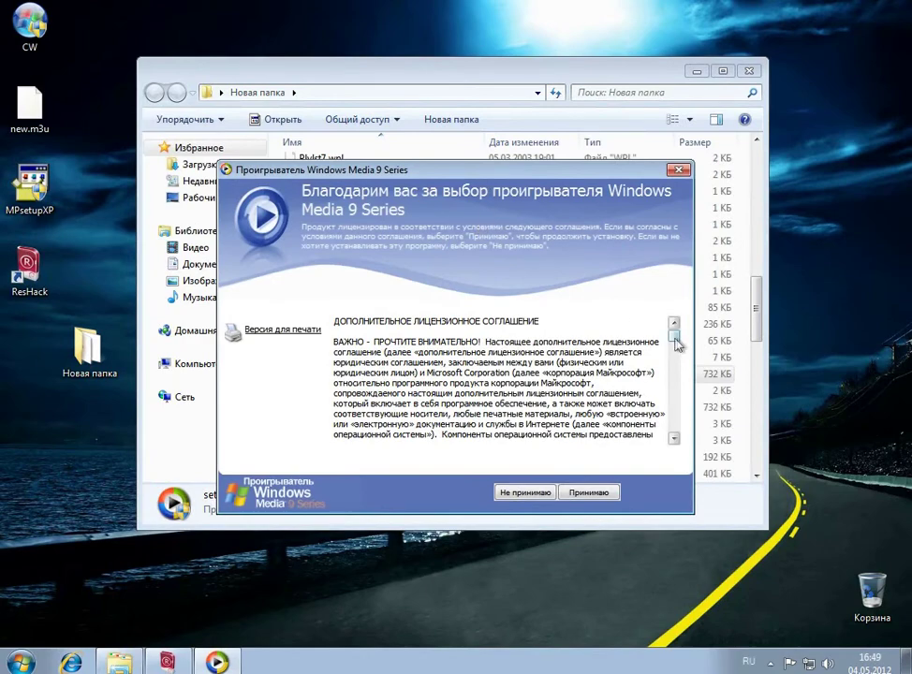
left_click_drag(673, 335, 673, 427)
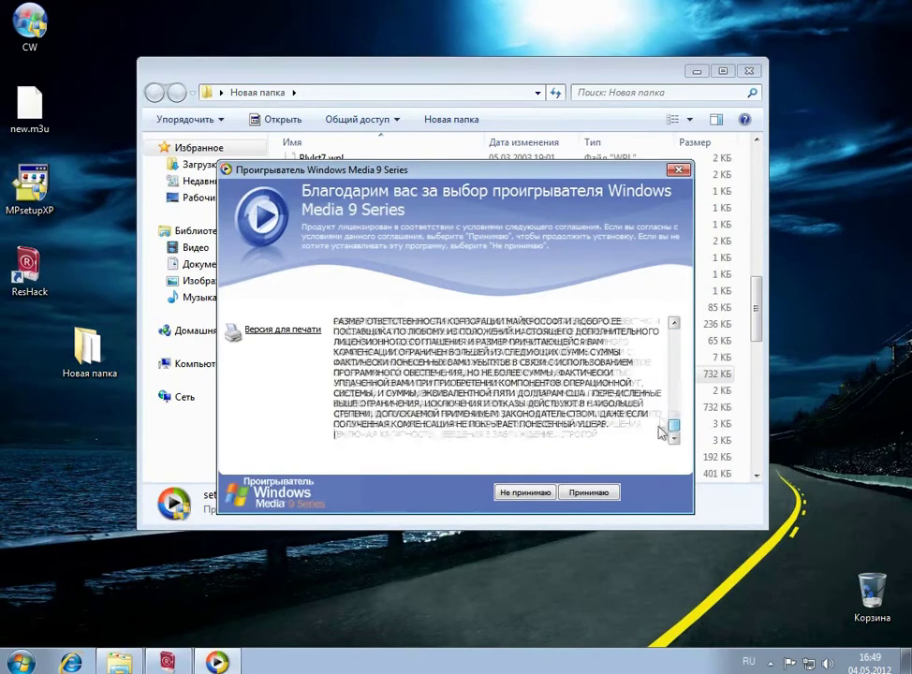
left_click(658, 445)
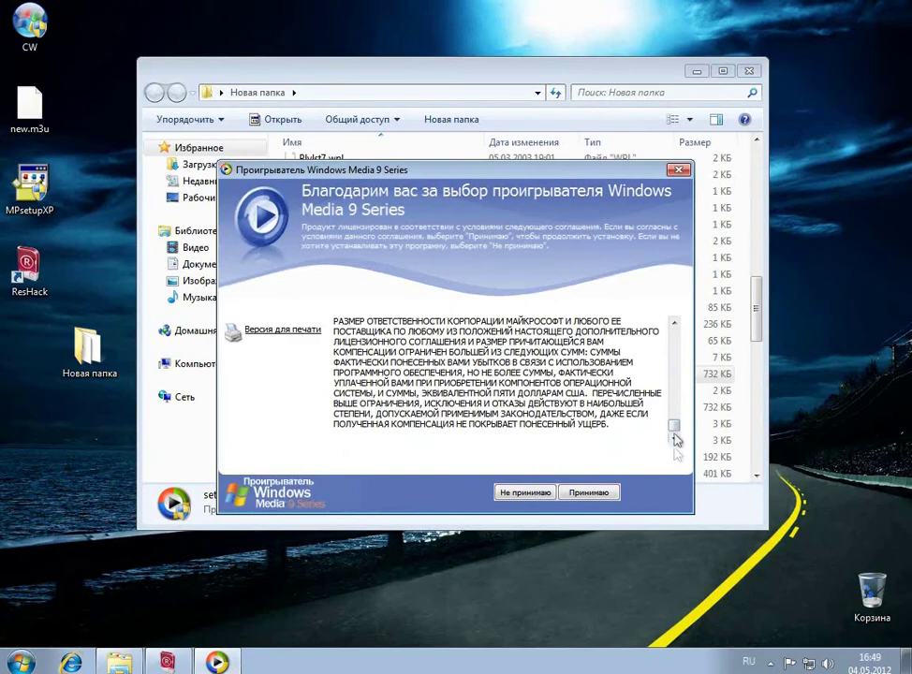
left_click(580, 494)
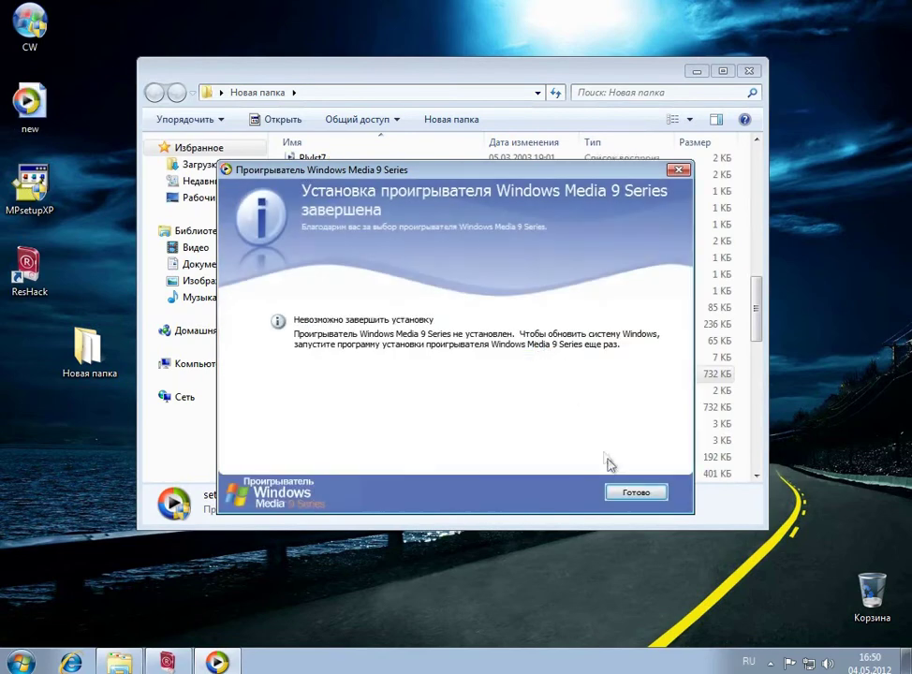
left_click(629, 493)
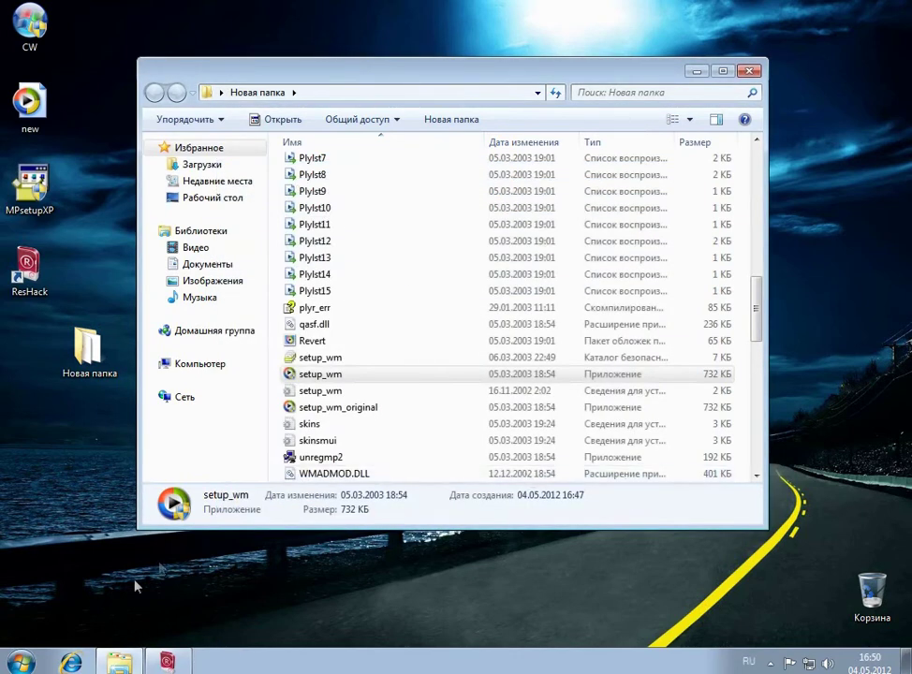
Open the new playlist on the desktop, allow setup_wm.exe, and proceed to the file types page with default privacy options
left_click(34, 117)
double_click(32, 117)
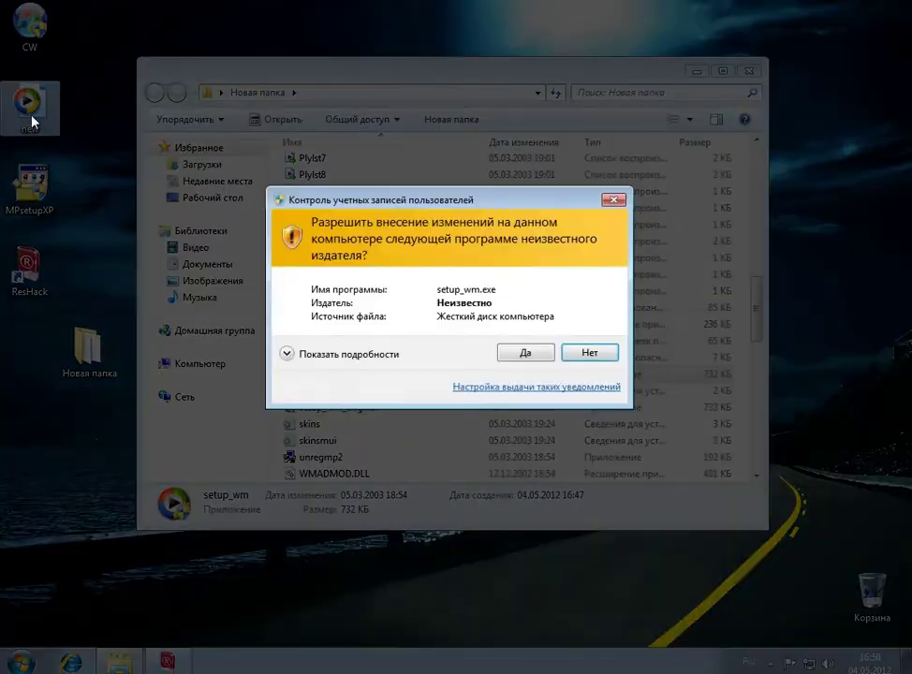
left_click(524, 361)
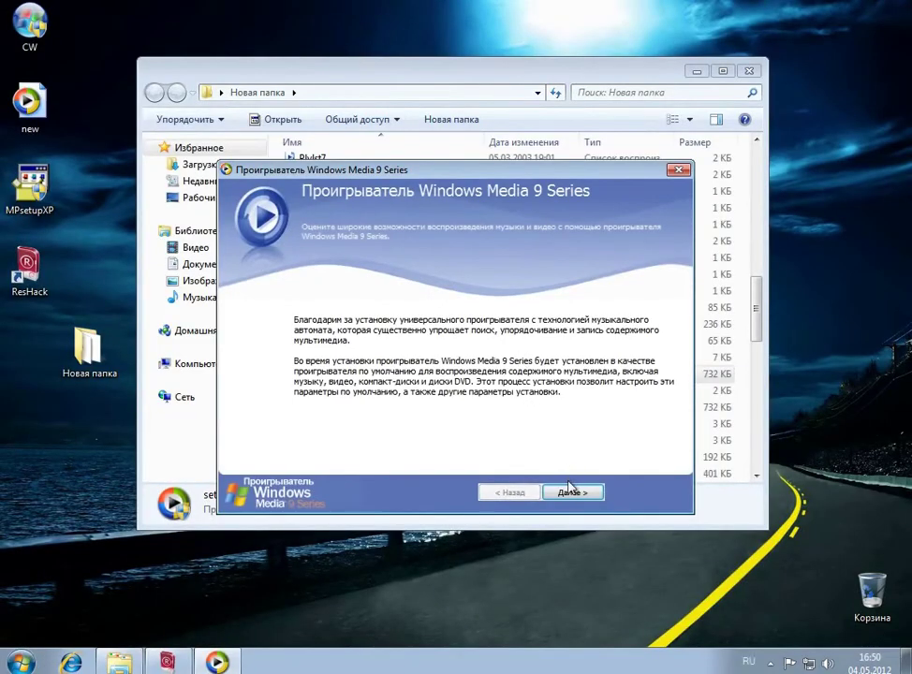
left_click(572, 491)
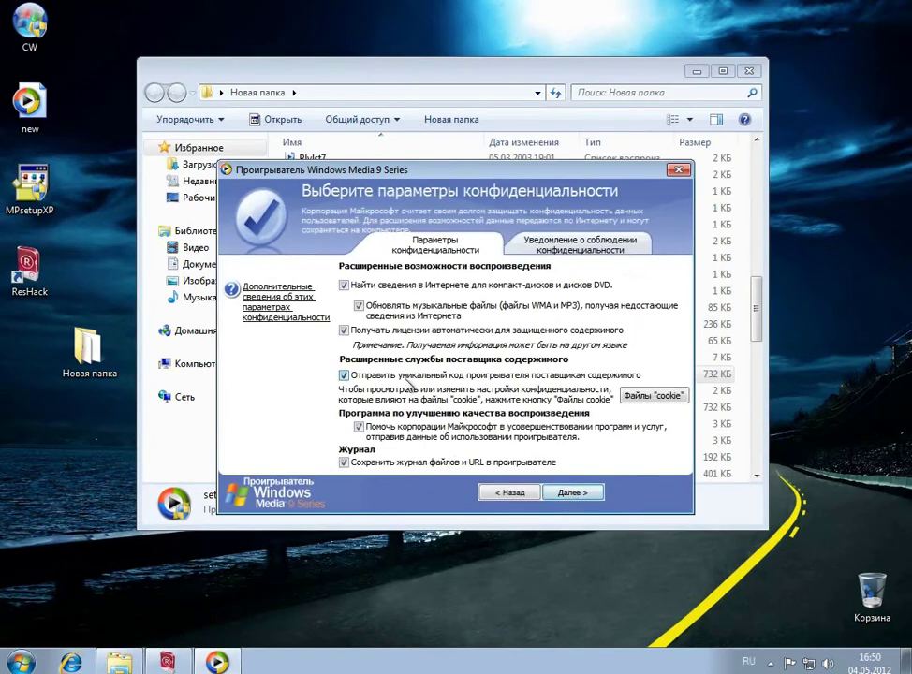
left_click(571, 488)
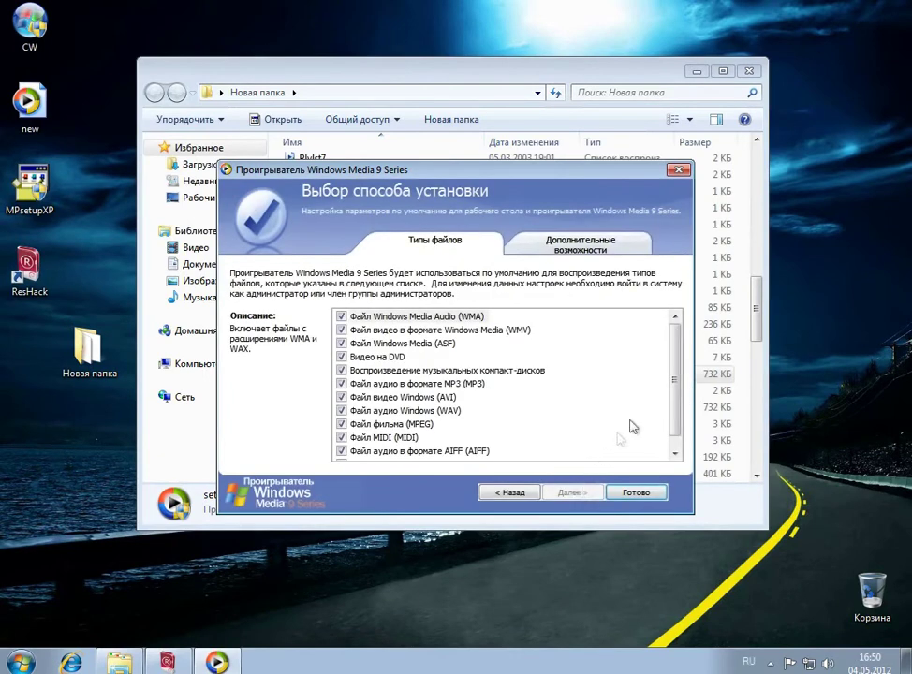
Finish the player's first-run setup with all listed file types selected and move the player window toward the centre of the desktop
scroll(669, 397, "down", 2)
left_click(648, 491)
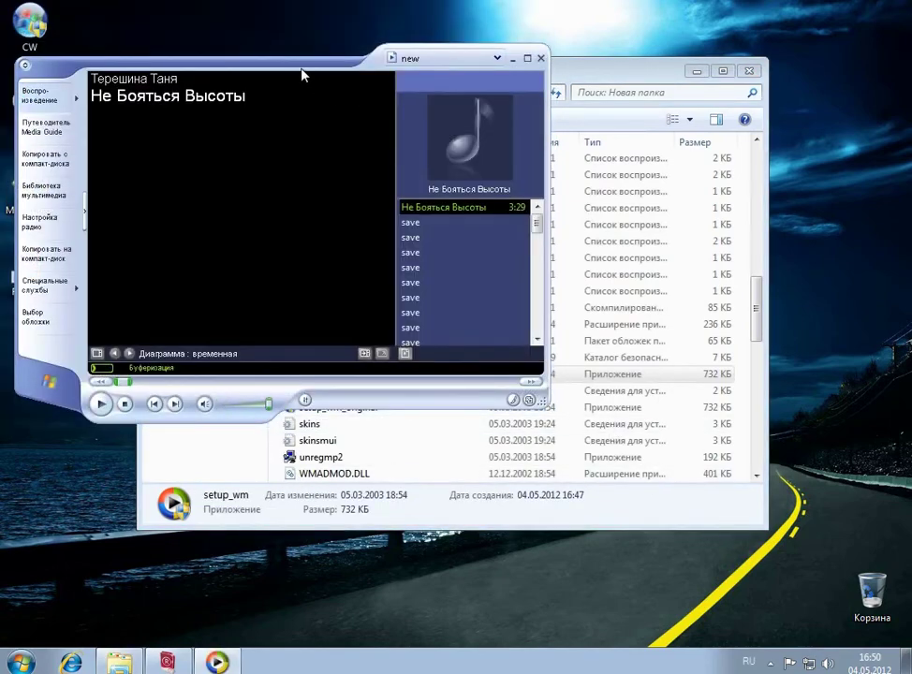
left_click_drag(299, 67, 440, 120)
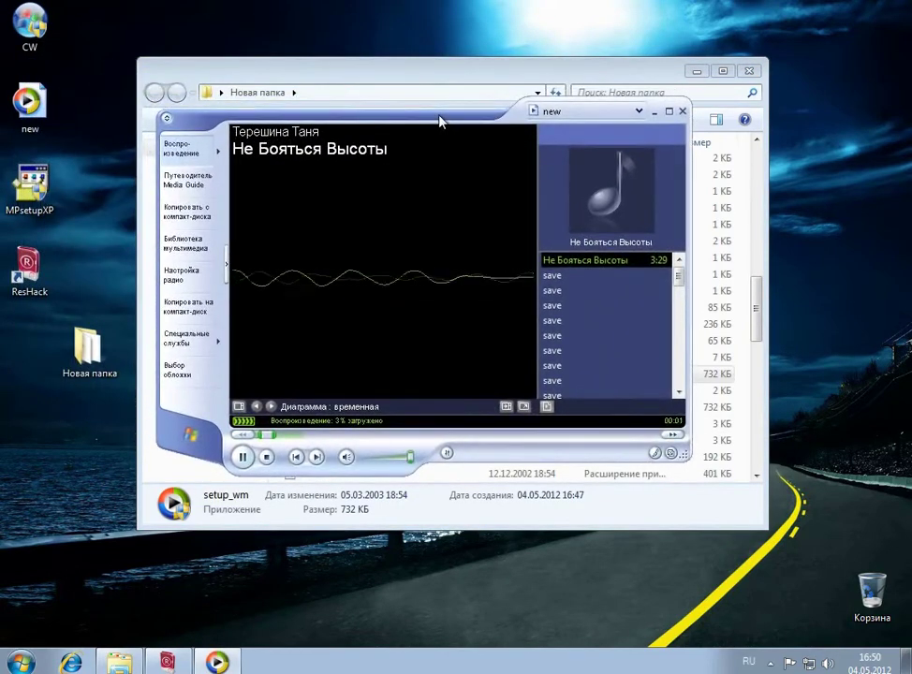
Skip ahead two tracks to the playlist's third song and close the Новая папка folder window
left_click(317, 456)
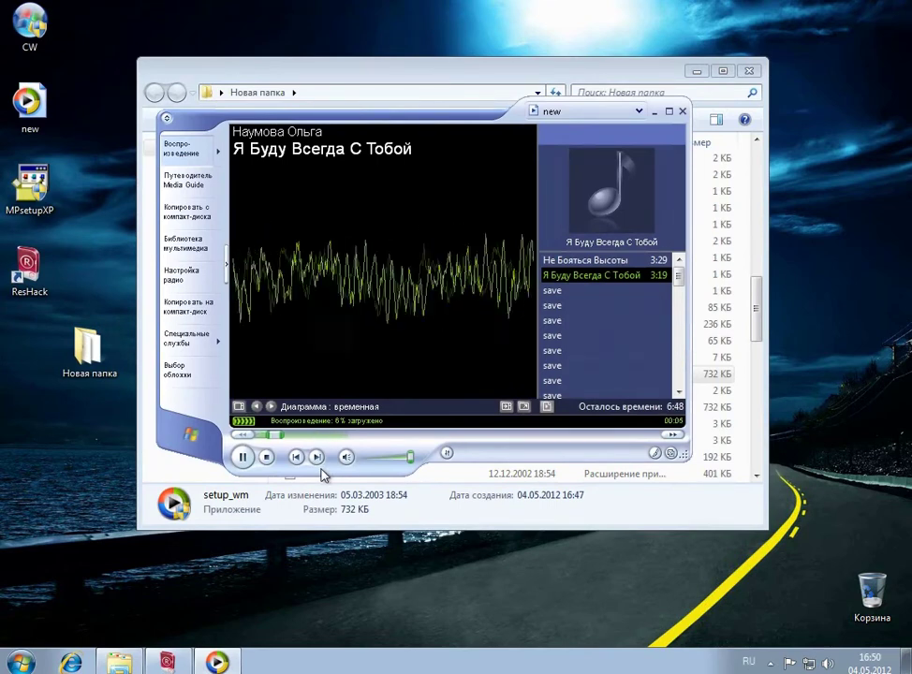
left_click(316, 457)
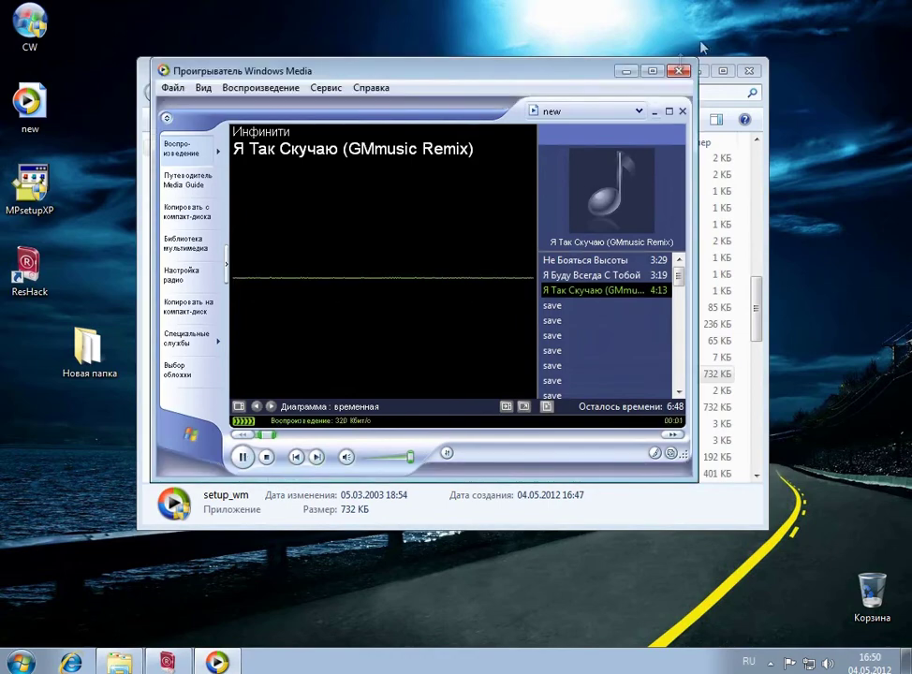
left_click(748, 71)
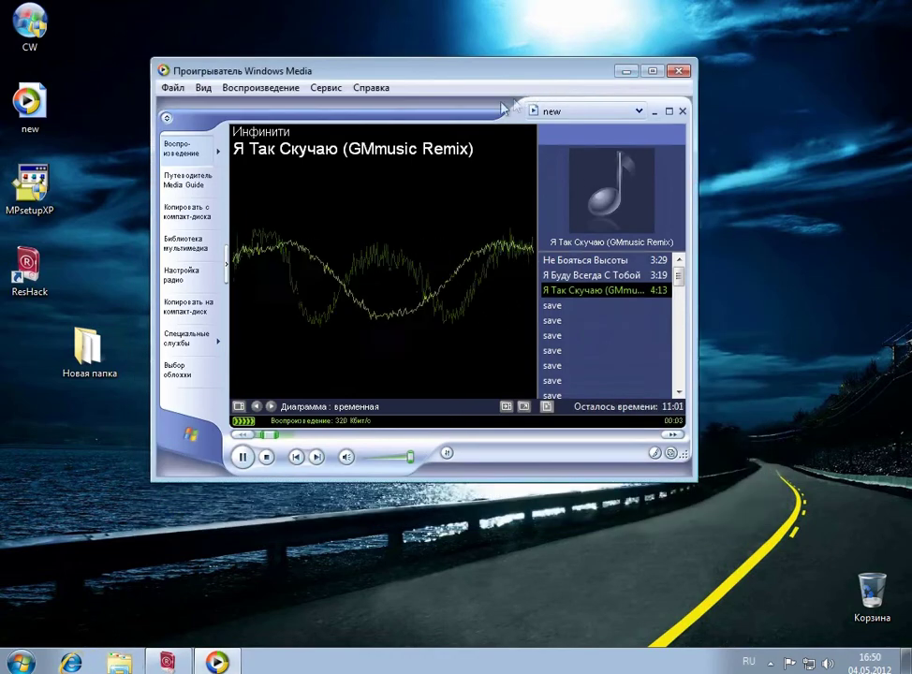
Check the version information of Windows Media Player in its О программе window, and close it
left_click(371, 87)
left_click(408, 182)
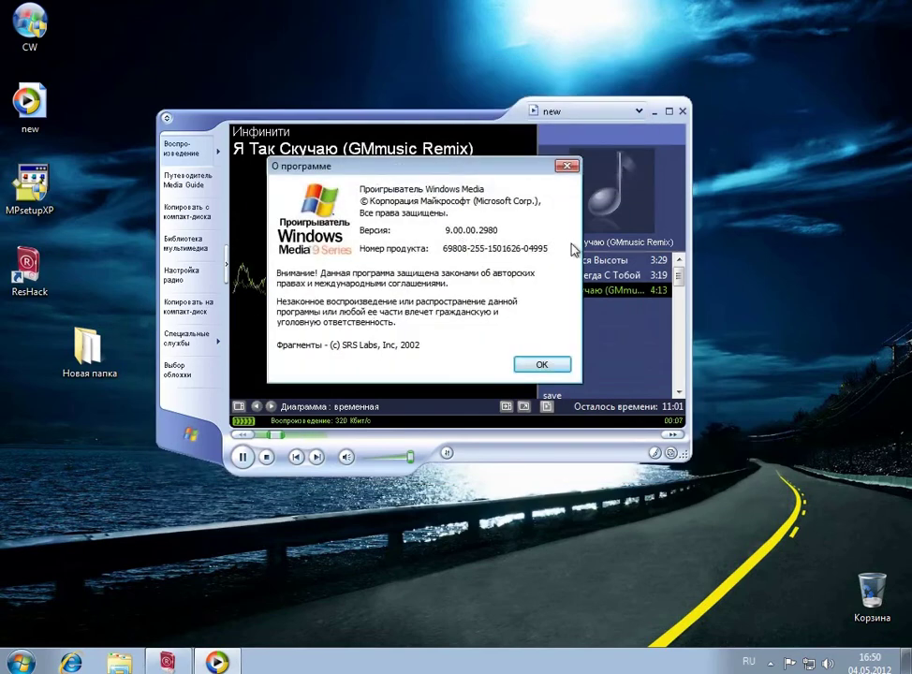
left_click(540, 364)
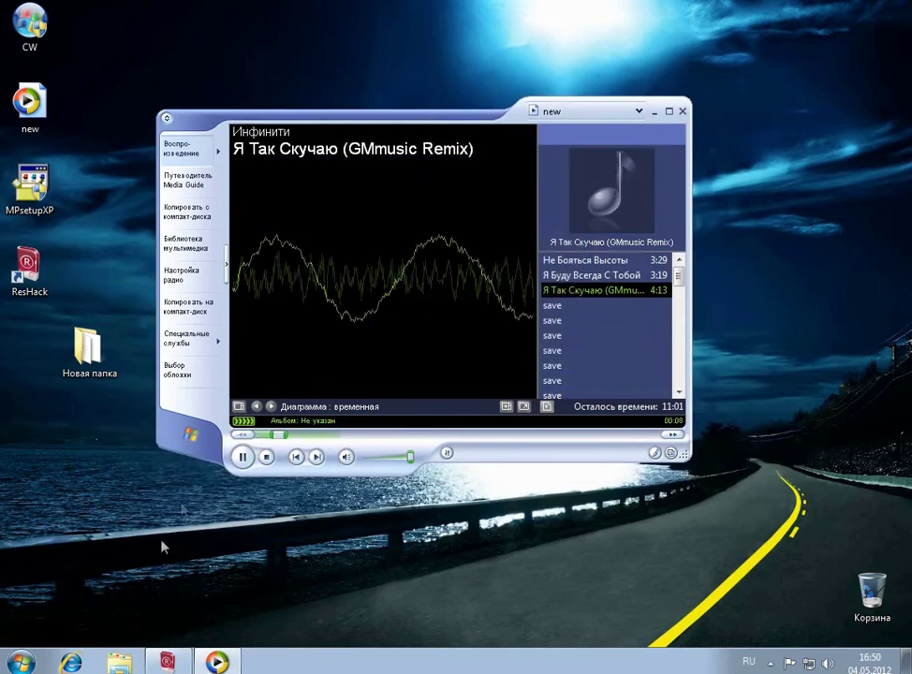
View the computer's system properties to check the Windows edition, and close the window
right_click(34, 657)
left_click(29, 659)
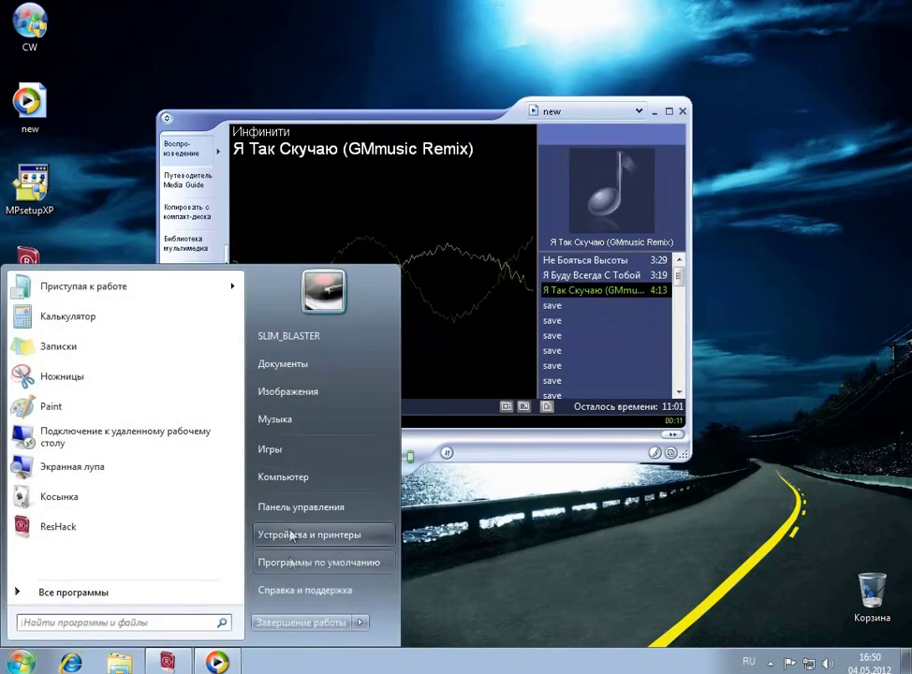
right_click(283, 492)
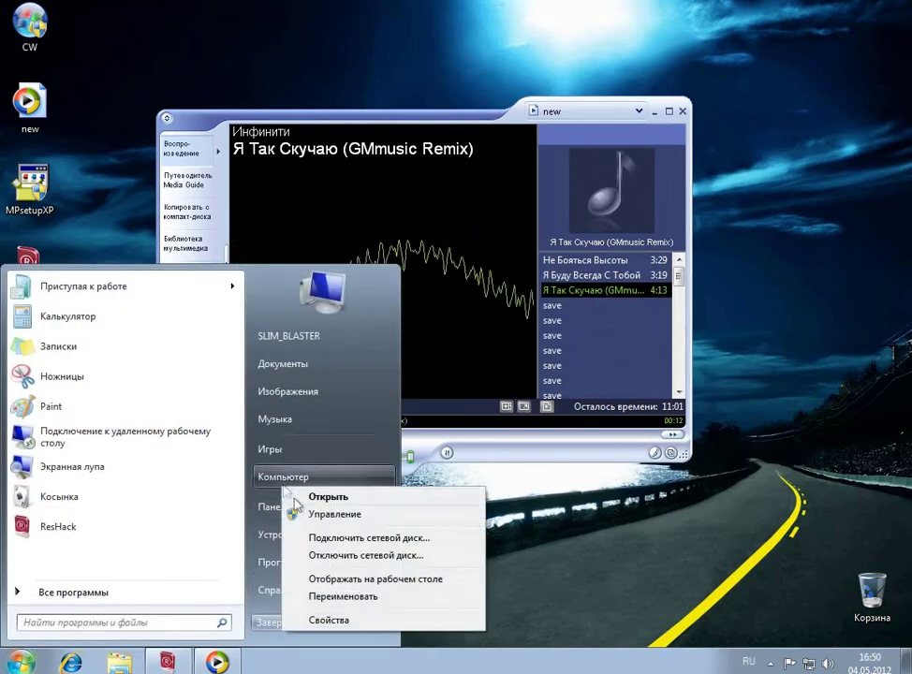
left_click(335, 620)
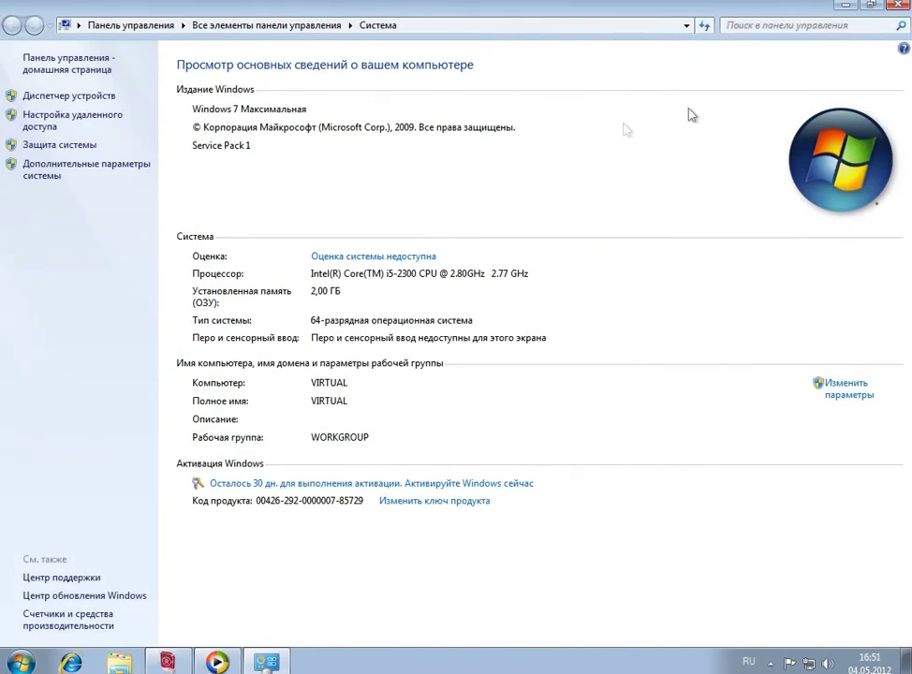
left_click(894, 8)
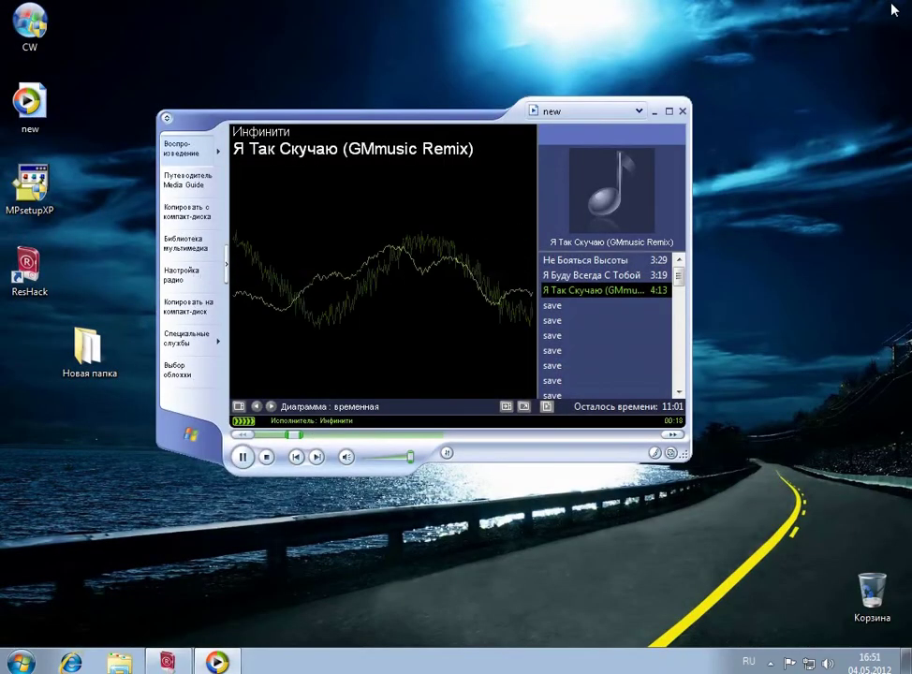